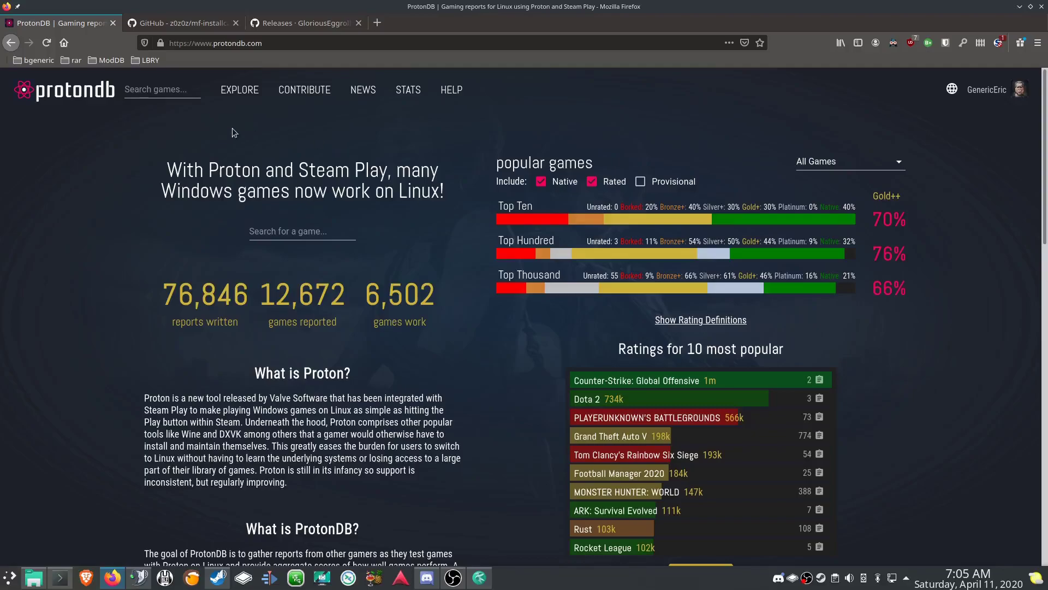
# - Switch from ProtonDB to the 'Releases · GloriousEggroll' proton-ge-custom tab
pyautogui.click(311, 24)
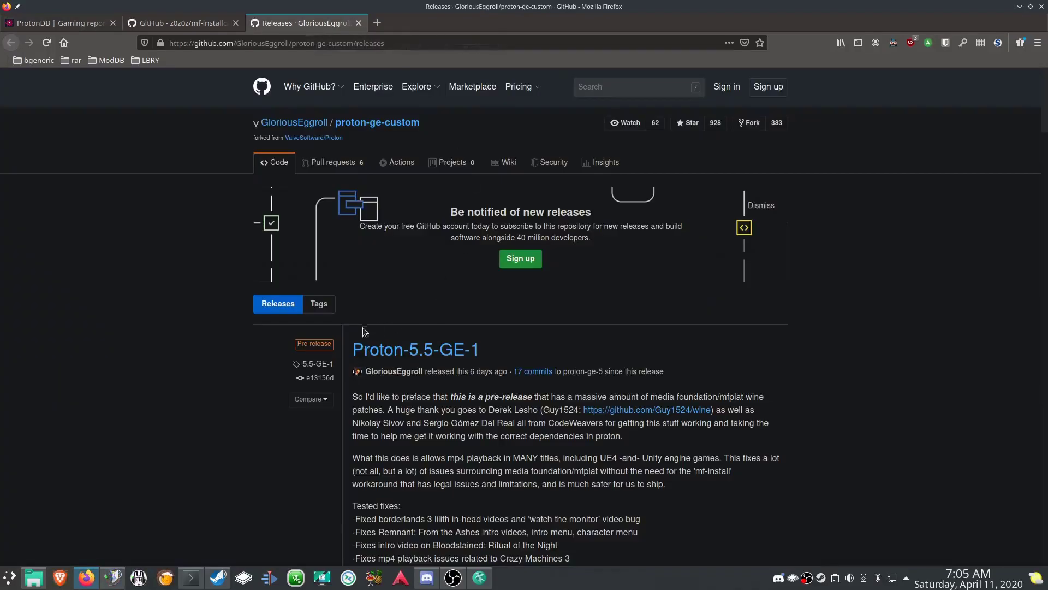
# - Scroll to the Proton-5.5-GE-1 release and expand its Assets list
pyautogui.scroll(-3, 262, 365)
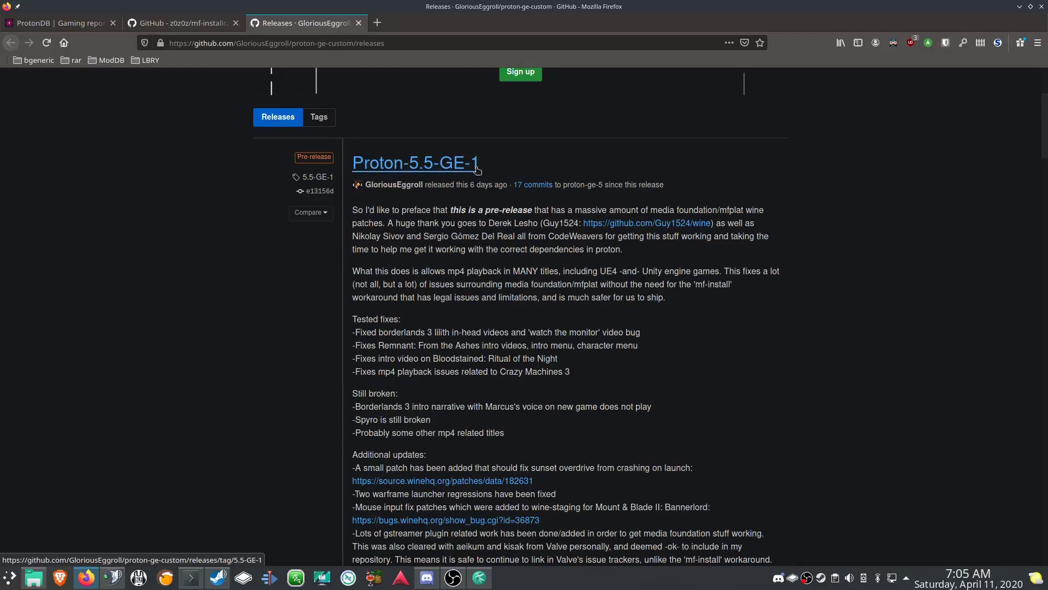
pyautogui.scroll(-3, 328, 338)
pyautogui.scroll(3, 336, 262)
pyautogui.scroll(3, 335, 263)
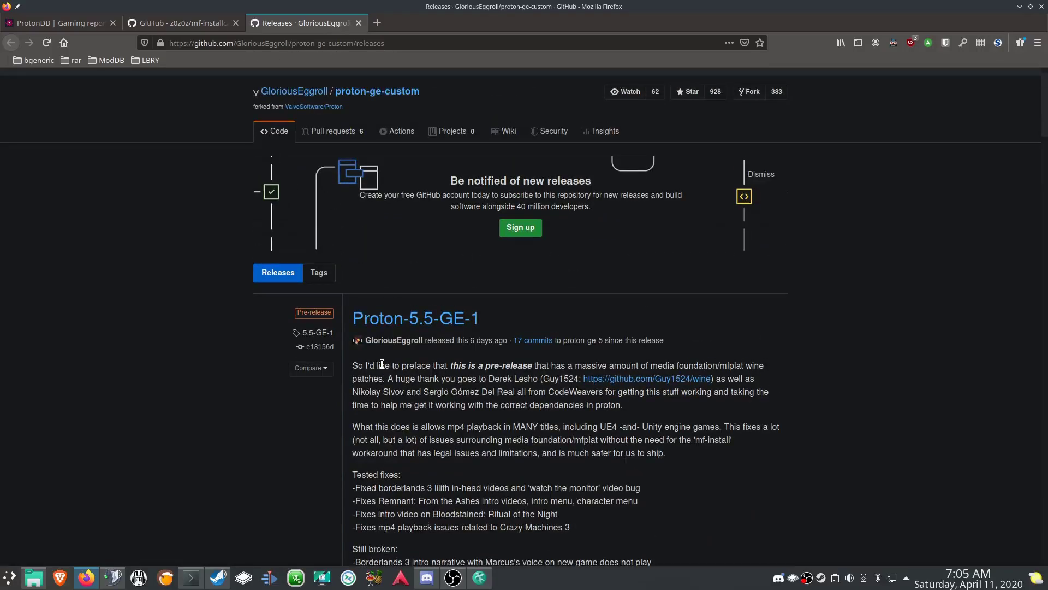
pyautogui.scroll(-4, 361, 360)
pyautogui.scroll(-11, 353, 355)
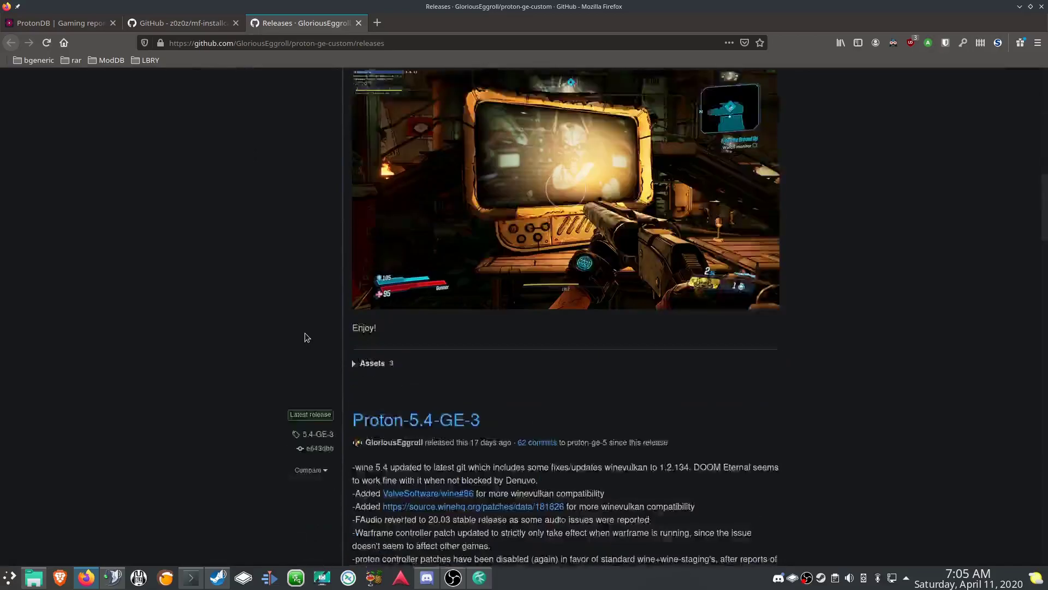
pyautogui.click(354, 273)
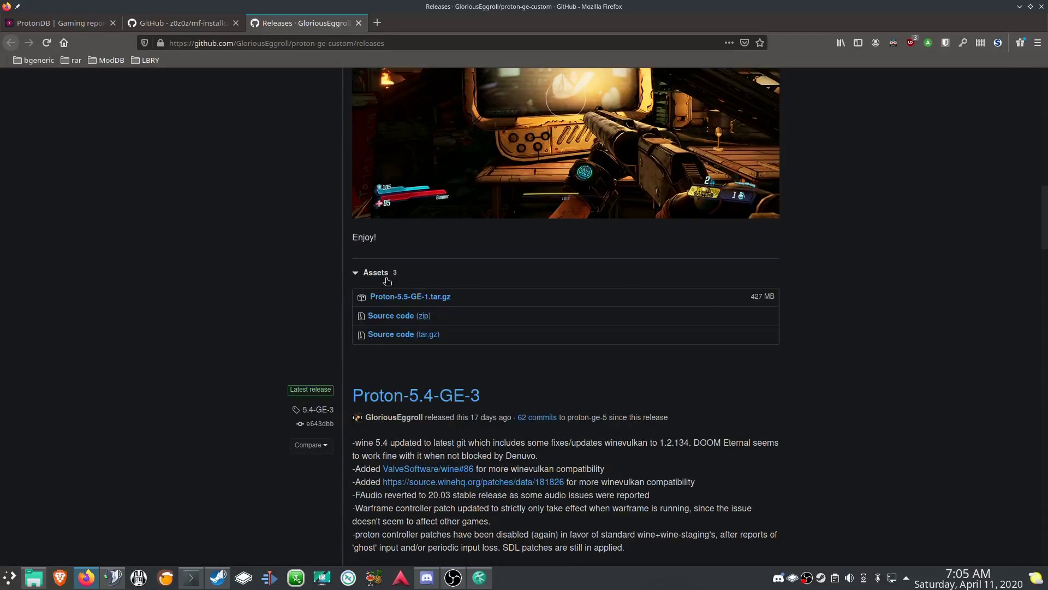
# - Cancel the Proton-5.5-GE-1.tar.gz download prompt and bring up Dolphin at compatdata
pyautogui.click(409, 299)
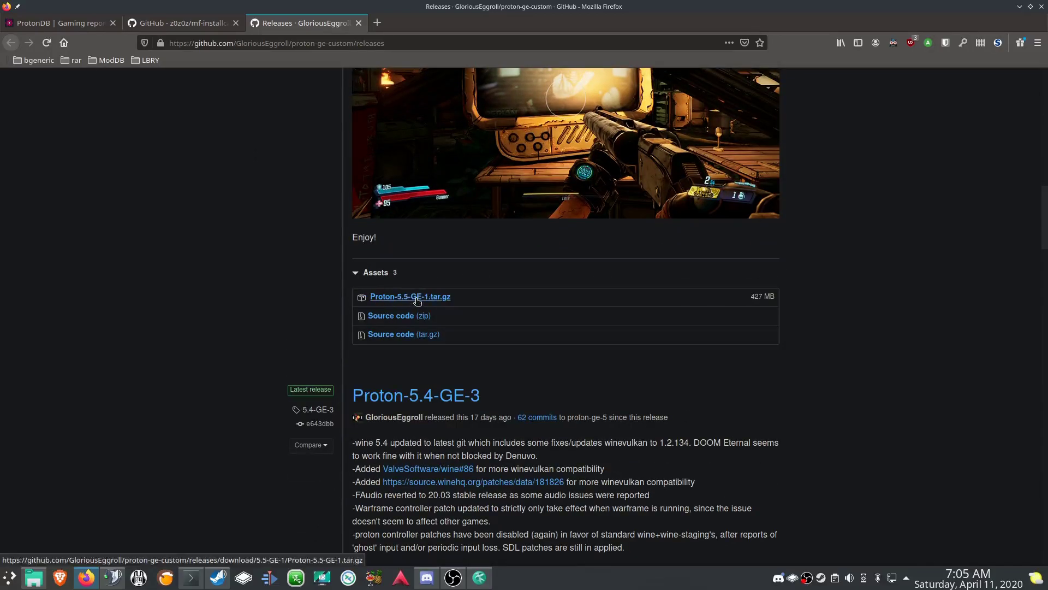
pyautogui.moveTo(504, 198); pyautogui.dragTo(650, 204)
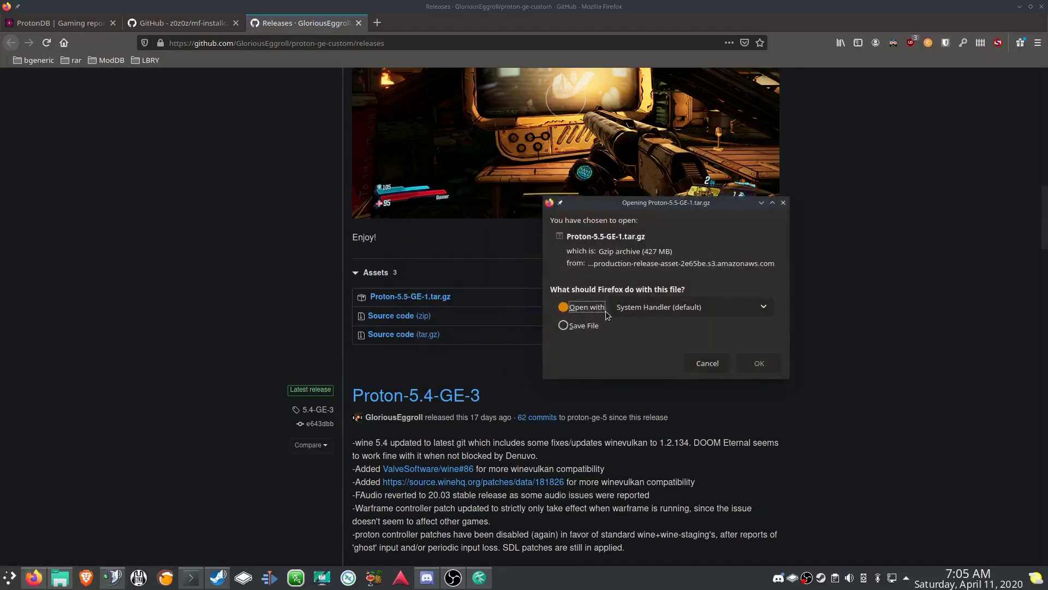
pyautogui.click(707, 363)
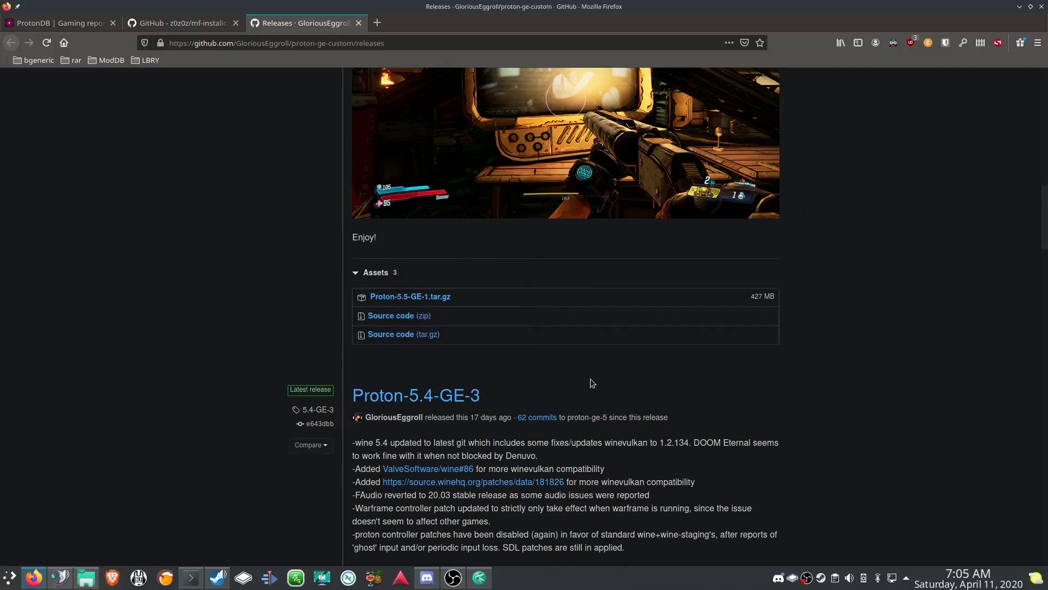
pyautogui.click(90, 583)
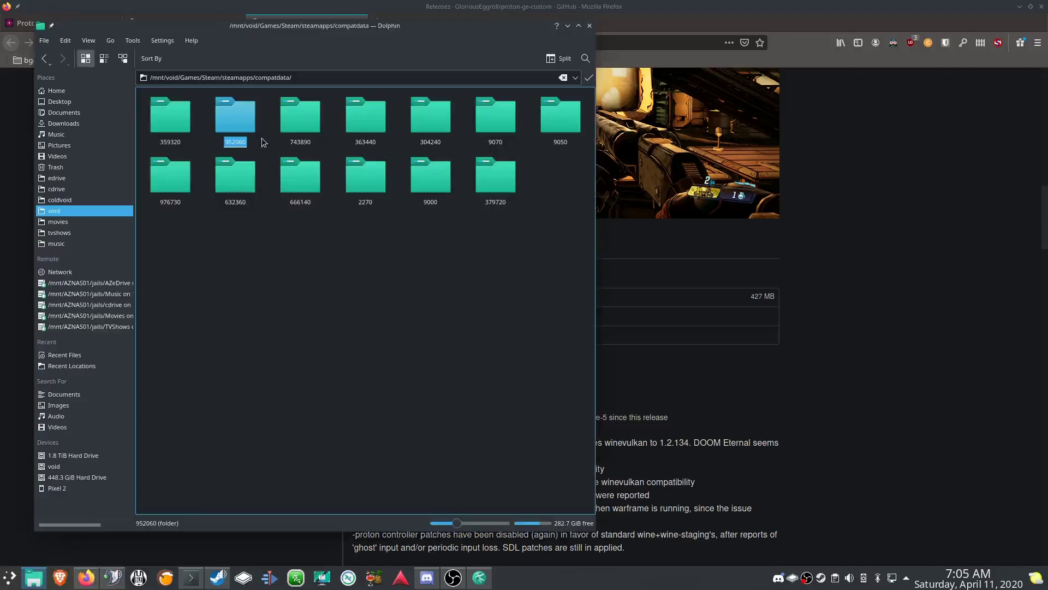
# - Open a second Dolphin tab via File > New Tab
pyautogui.moveTo(290, 28); pyautogui.dragTo(308, 48)
pyautogui.click(109, 49)
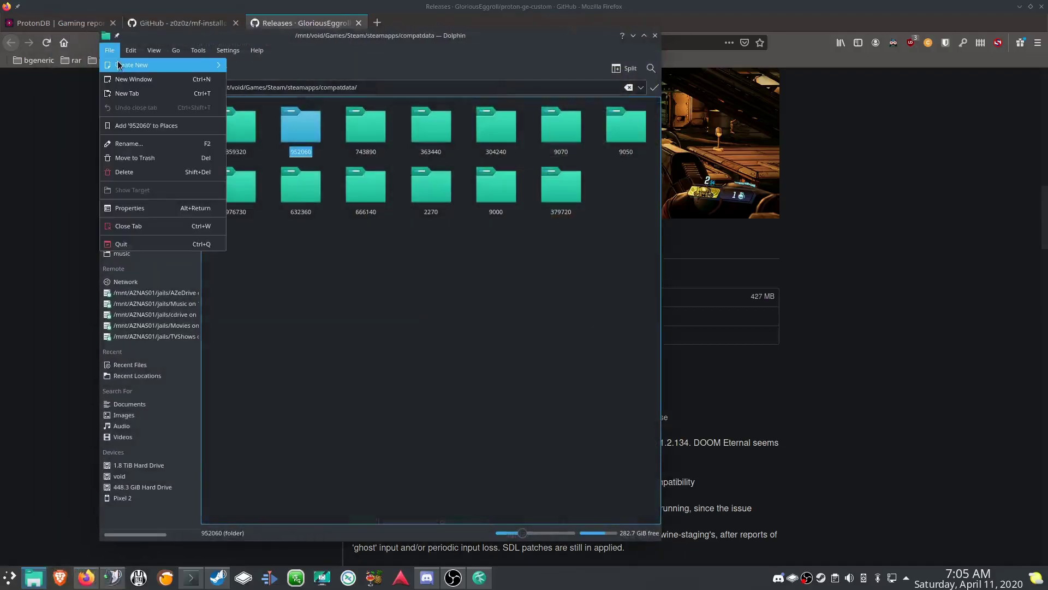
pyautogui.moveTo(212, 65)
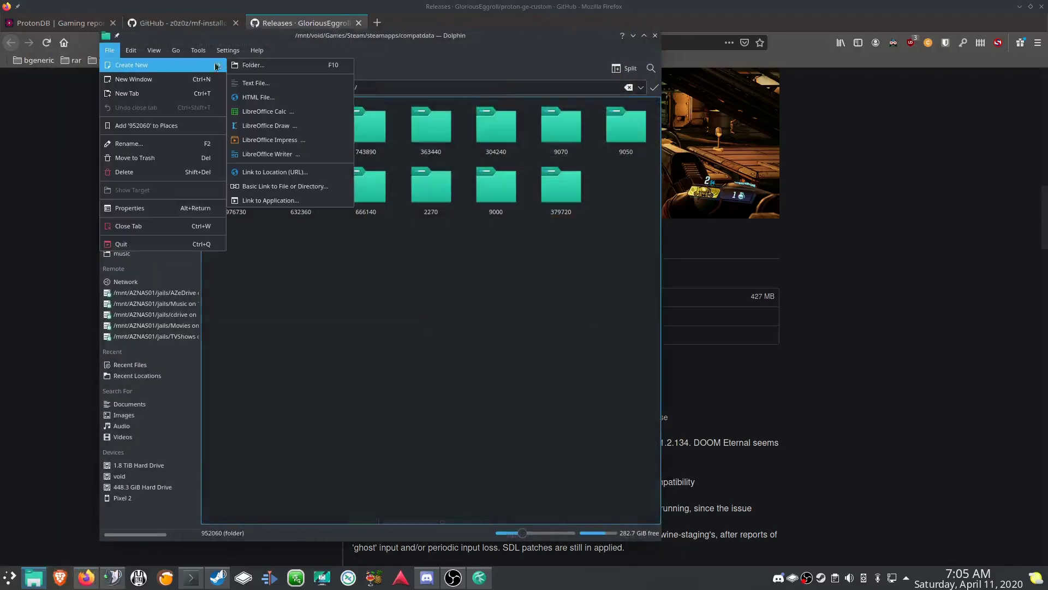
pyautogui.click(165, 92)
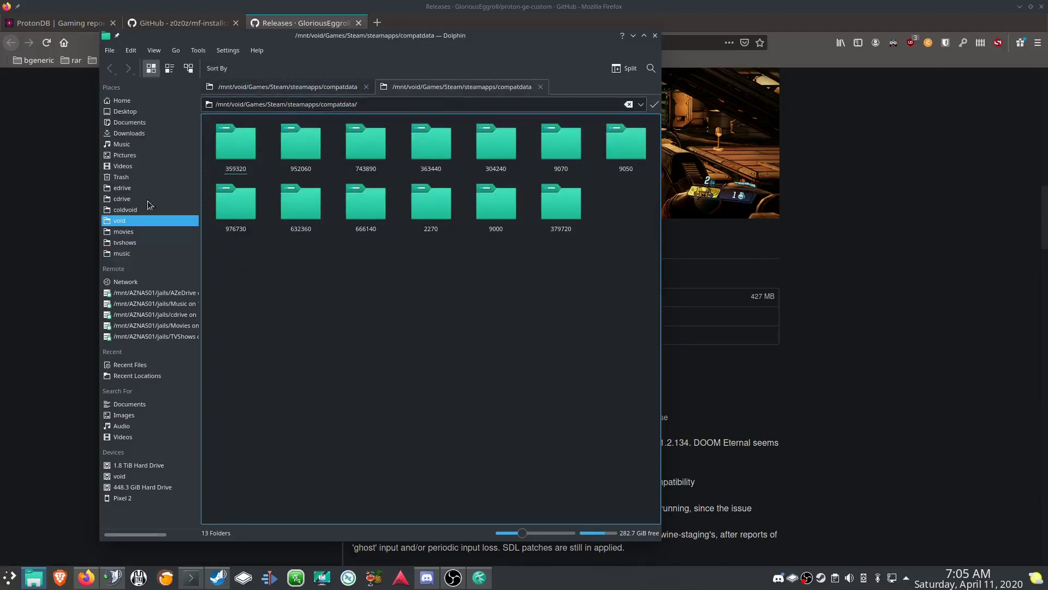
# - Navigate from Home through .steam > root into compatibilitytools.d
pyautogui.click(141, 133)
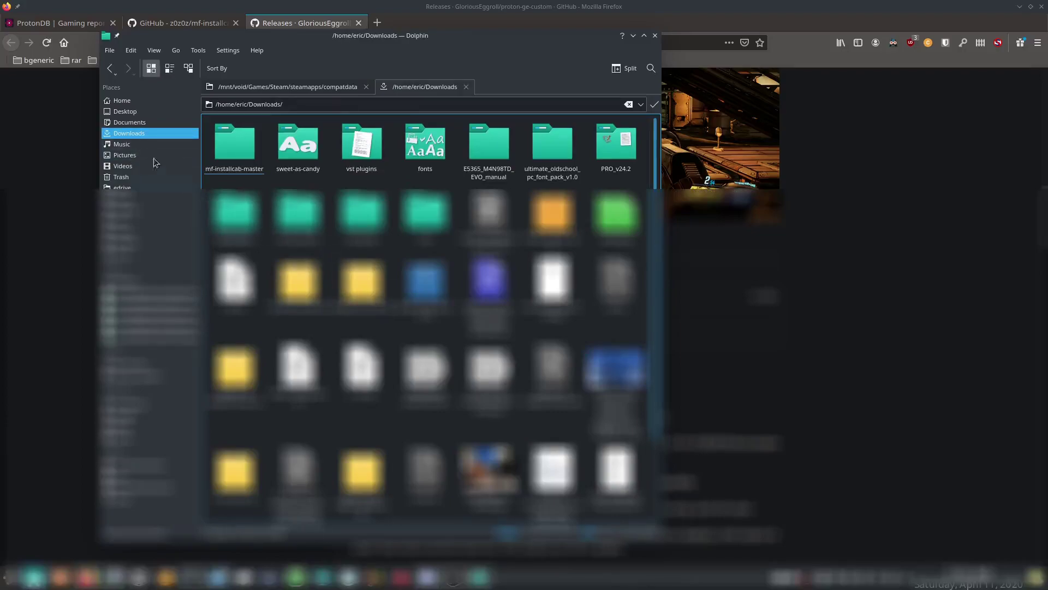
pyautogui.click(125, 101)
pyautogui.click(484, 149)
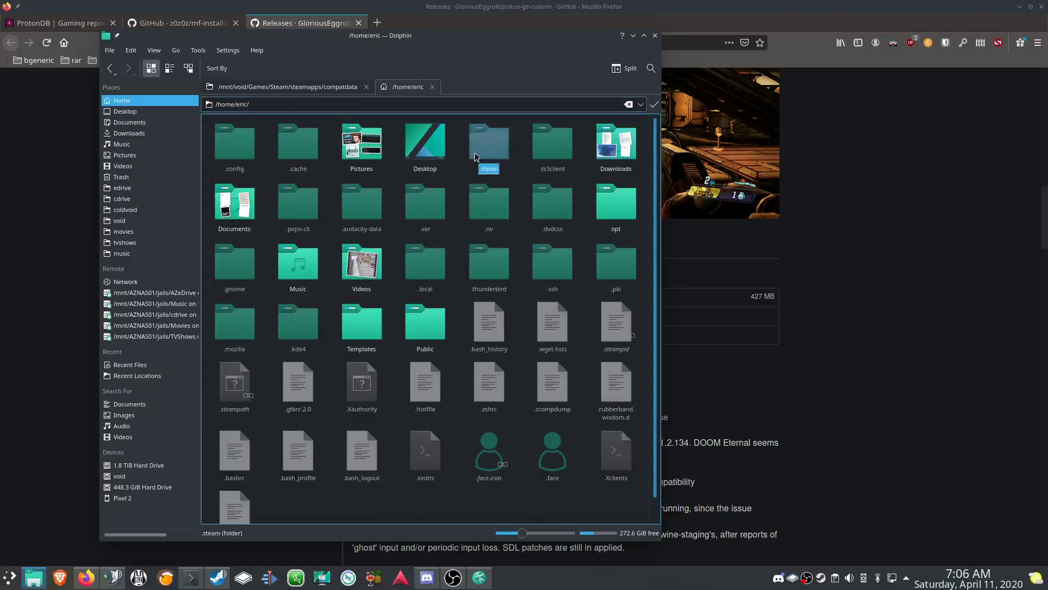
pyautogui.doubleClick(493, 151)
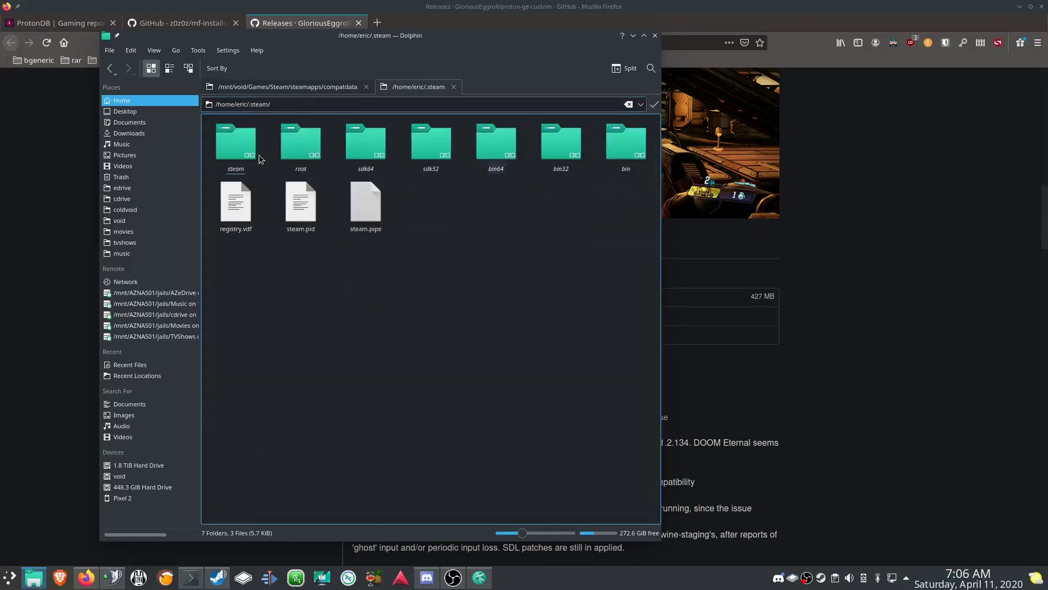
pyautogui.doubleClick(289, 149)
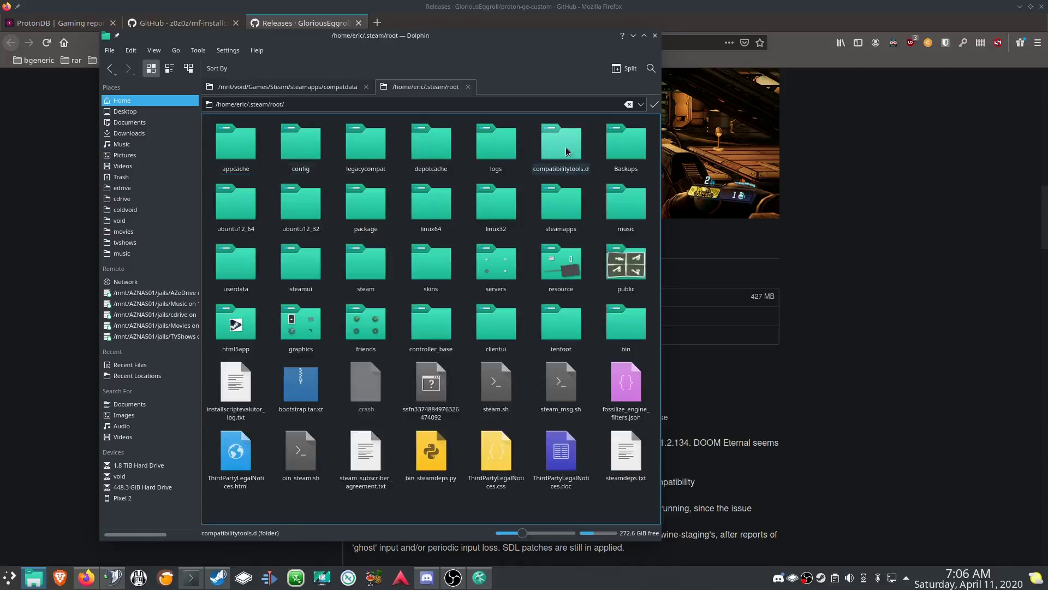
pyautogui.click(549, 175)
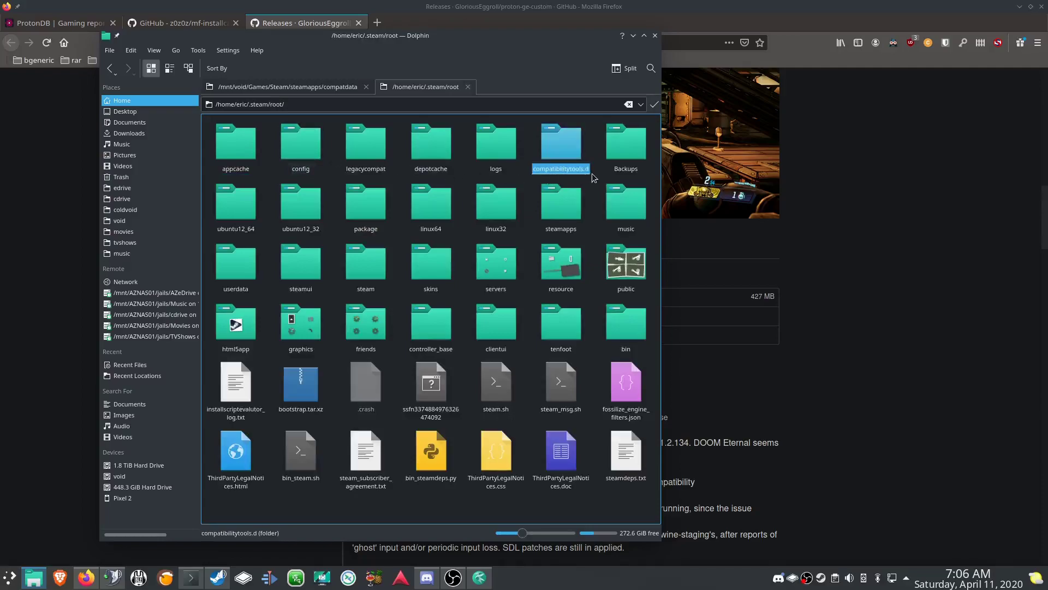
pyautogui.doubleClick(564, 154)
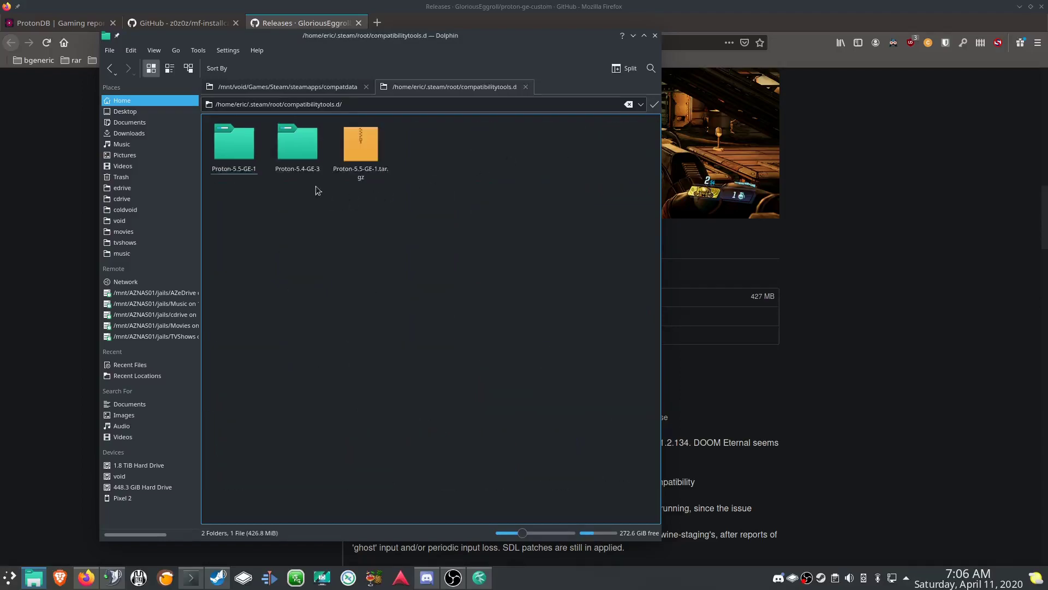
# - Check the Proton-5.5-GE-1 archive and its extracted folder, then return to Firefox
pyautogui.click(361, 155)
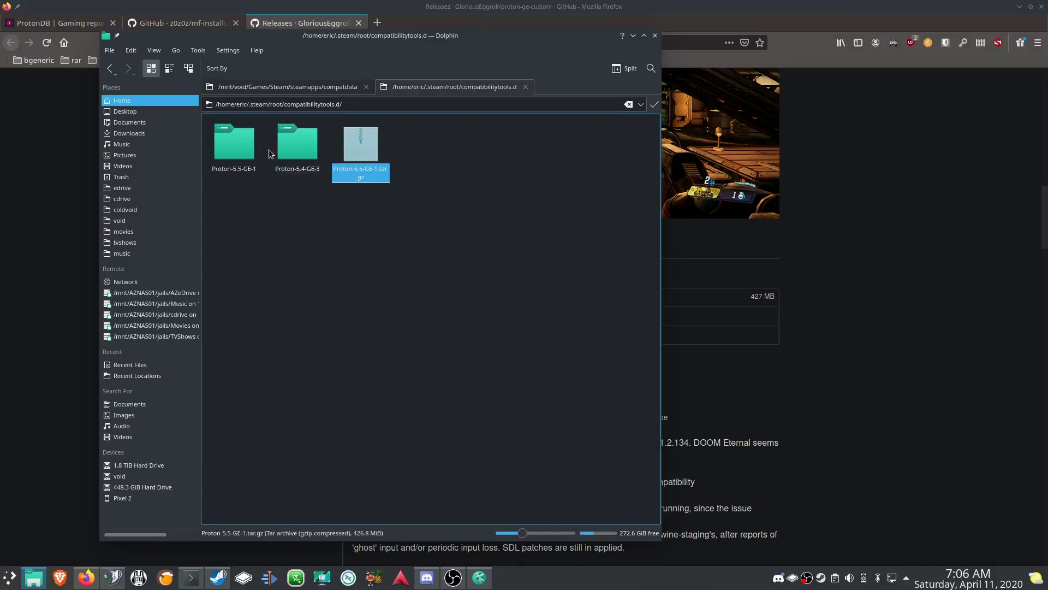
pyautogui.click(234, 149)
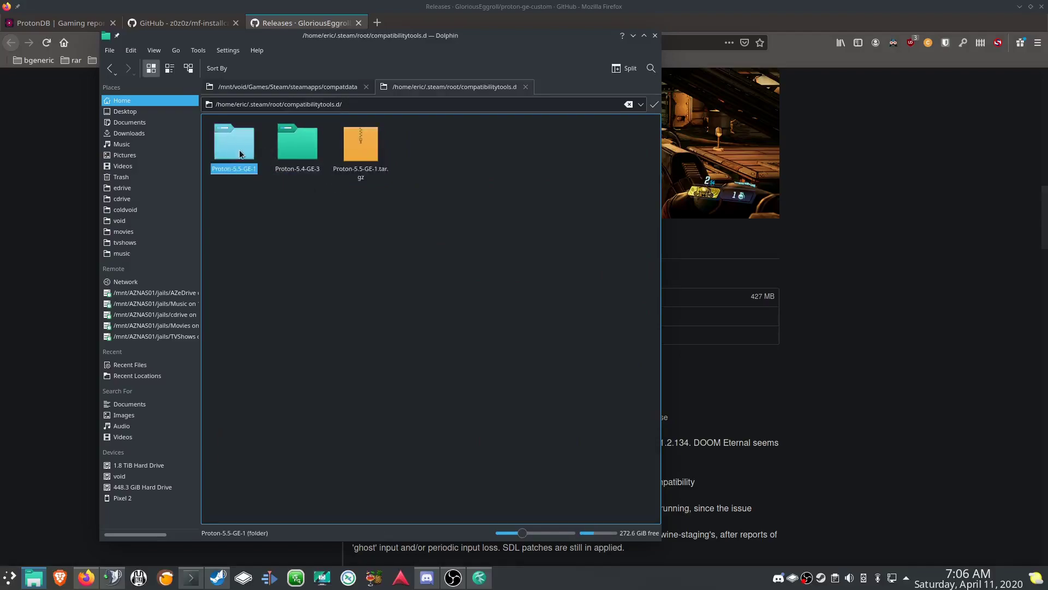
pyautogui.click(47, 136)
# - Review the mf-installcab README, request mf-installcab-master.zip via Download ZIP, then return to Dolphin
pyautogui.click(188, 24)
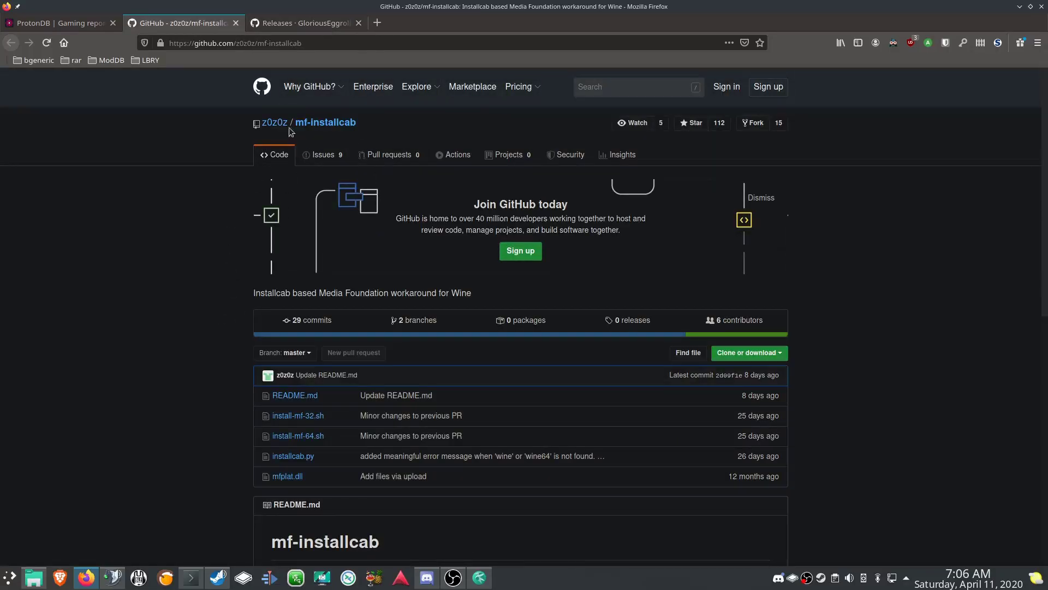
pyautogui.scroll(-6, 616, 263)
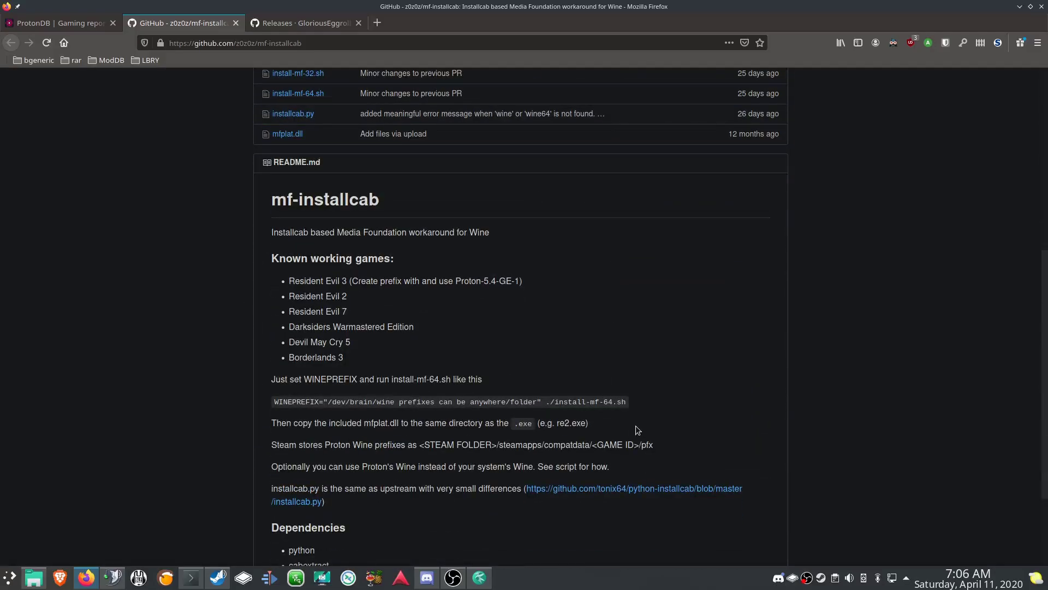
pyautogui.scroll(5, 643, 421)
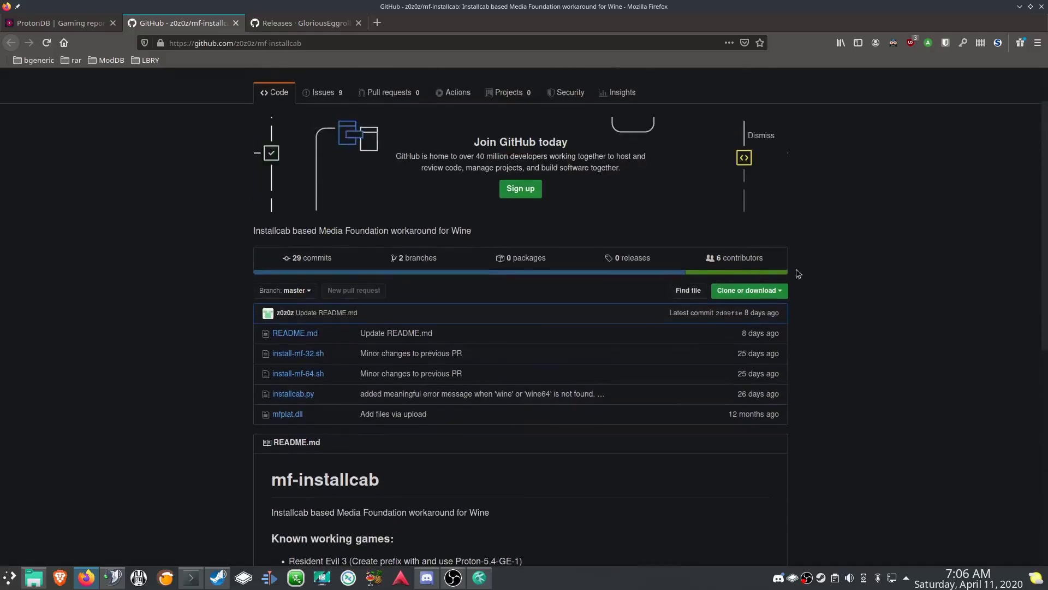
pyautogui.click(763, 292)
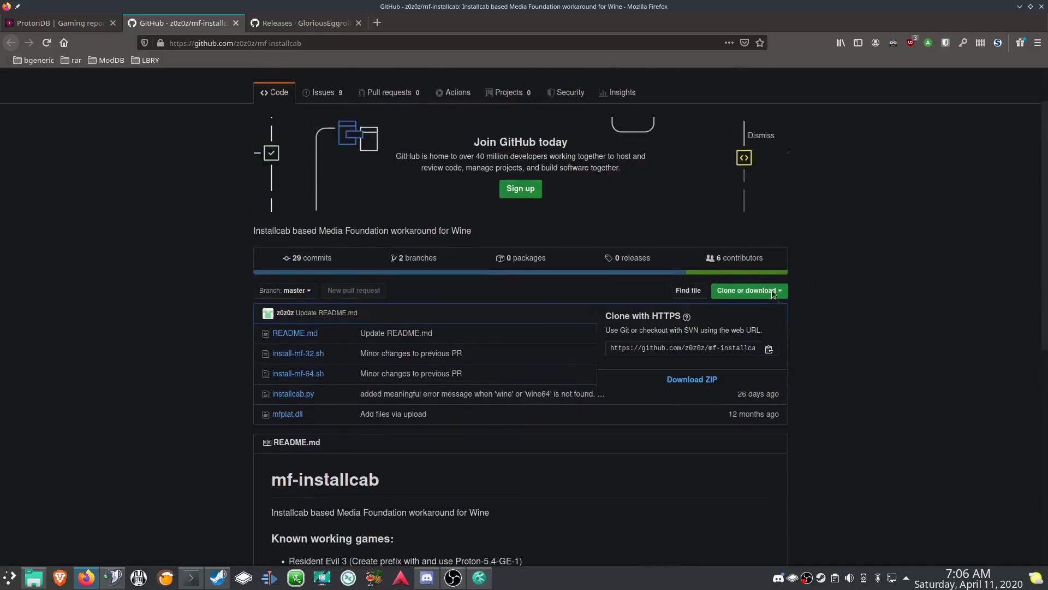
pyautogui.click(686, 384)
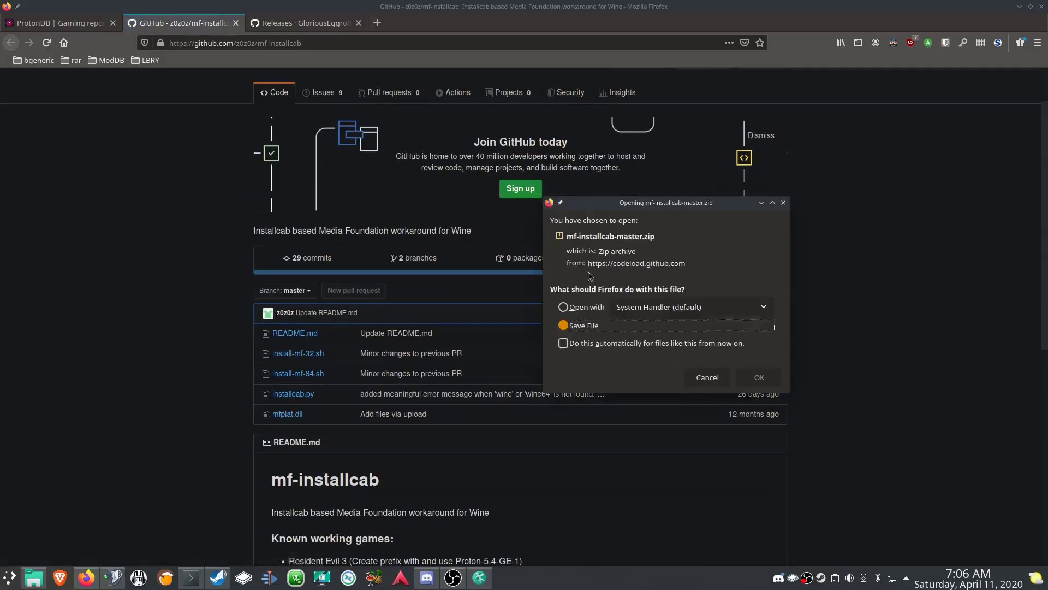
pyautogui.click(708, 377)
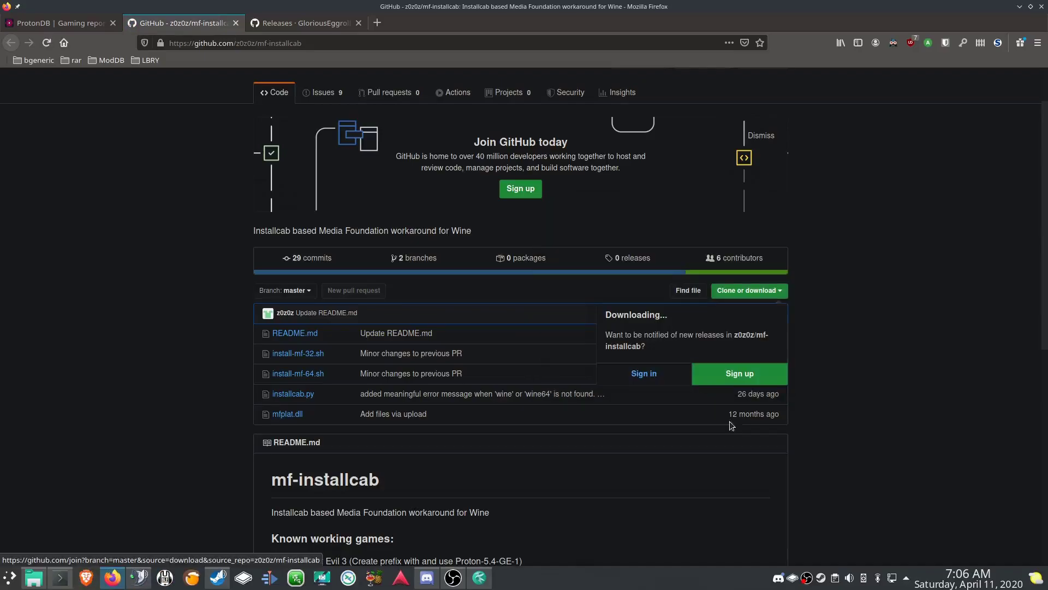
pyautogui.click(33, 578)
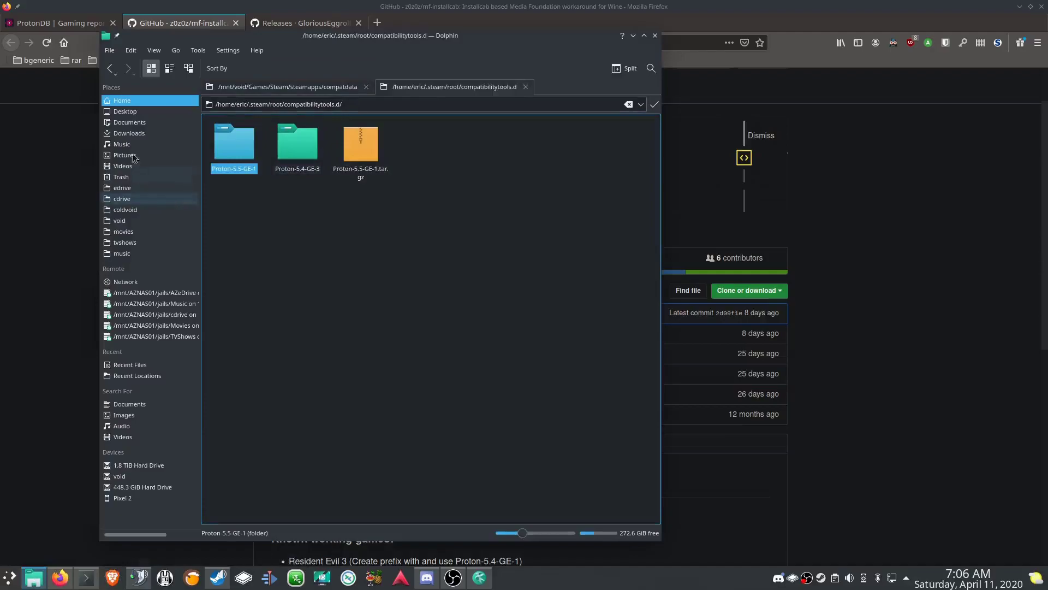
# - Open mf-installcab-master in Downloads, inspect mfplat.dll, then switch to the compatdata tab
pyautogui.click(135, 140)
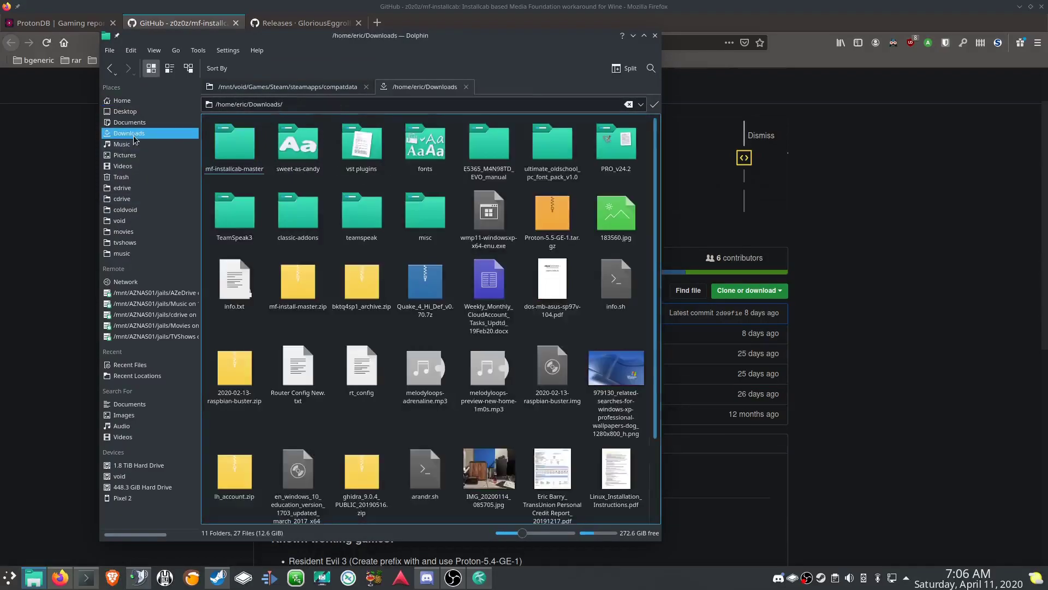
pyautogui.click(246, 151)
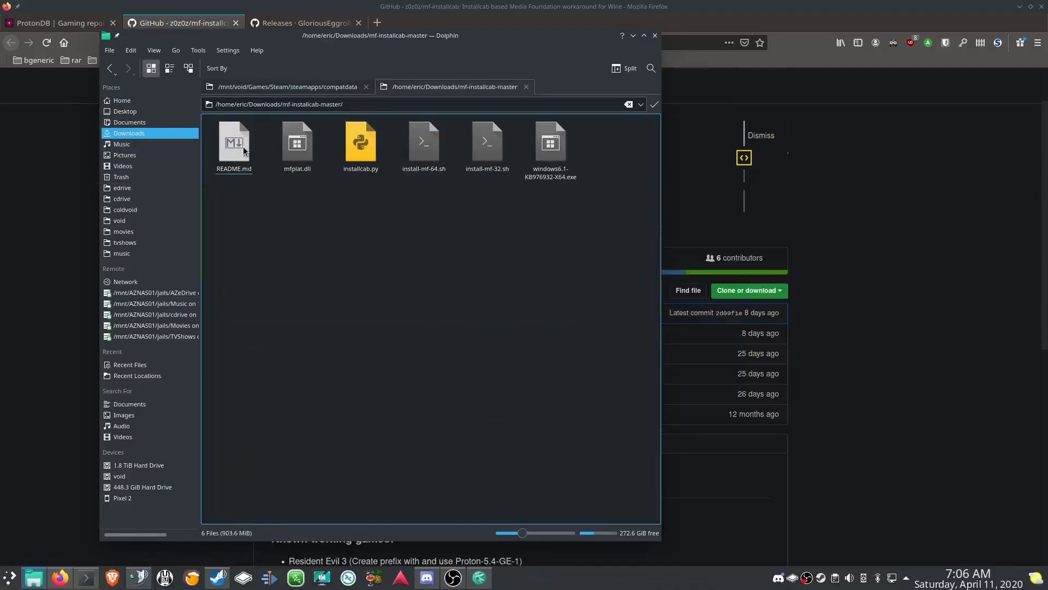
pyautogui.moveTo(601, 198); pyautogui.dragTo(221, 131)
pyautogui.click(277, 192)
pyautogui.click(302, 155)
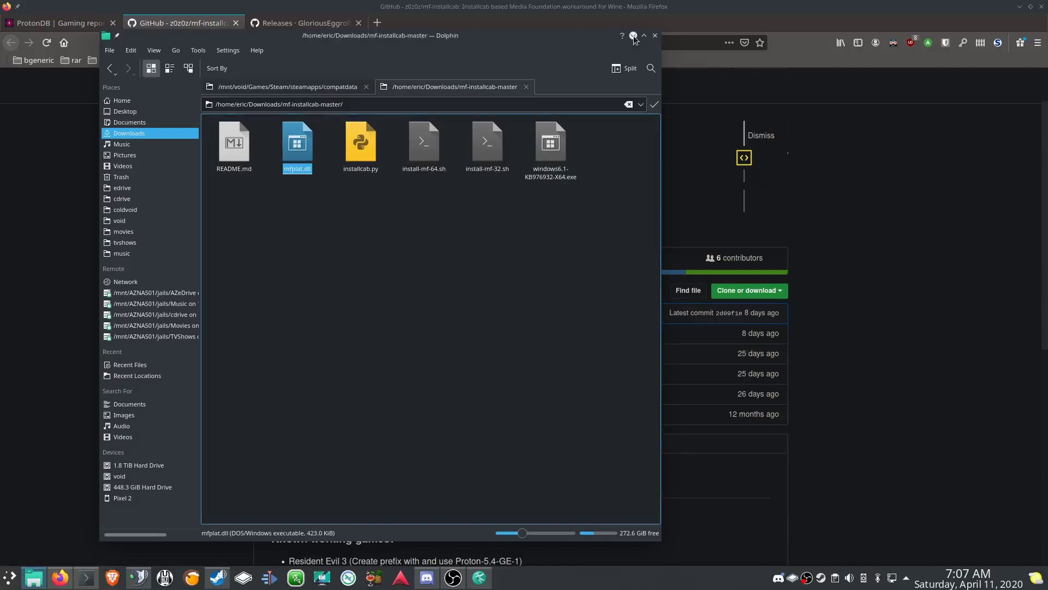
pyautogui.click(316, 92)
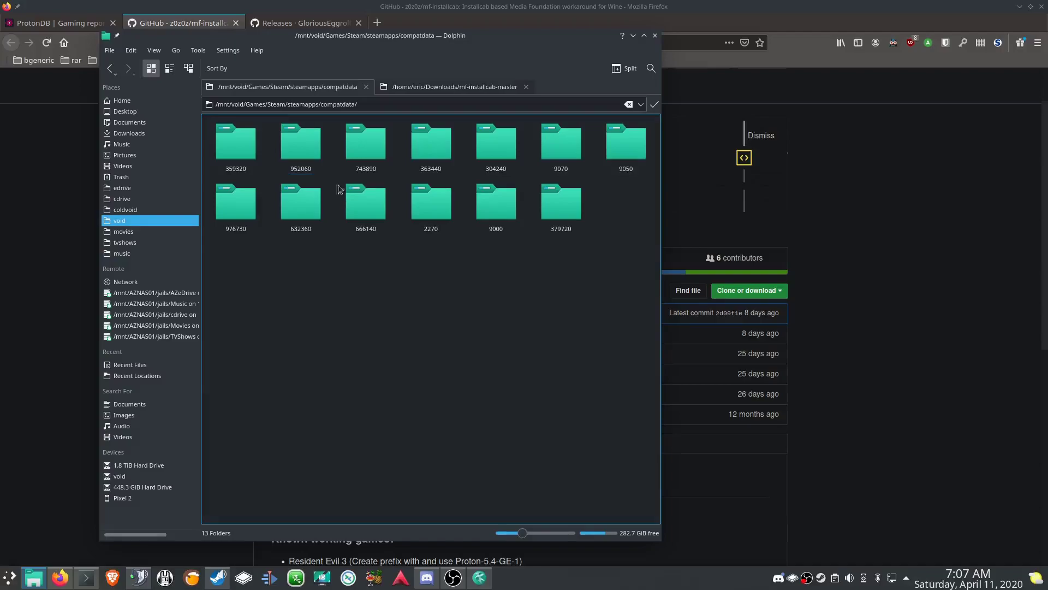
# - Select the game prefix folder 952060 in compatdata
pyautogui.moveTo(267, 107); pyautogui.dragTo(367, 107)
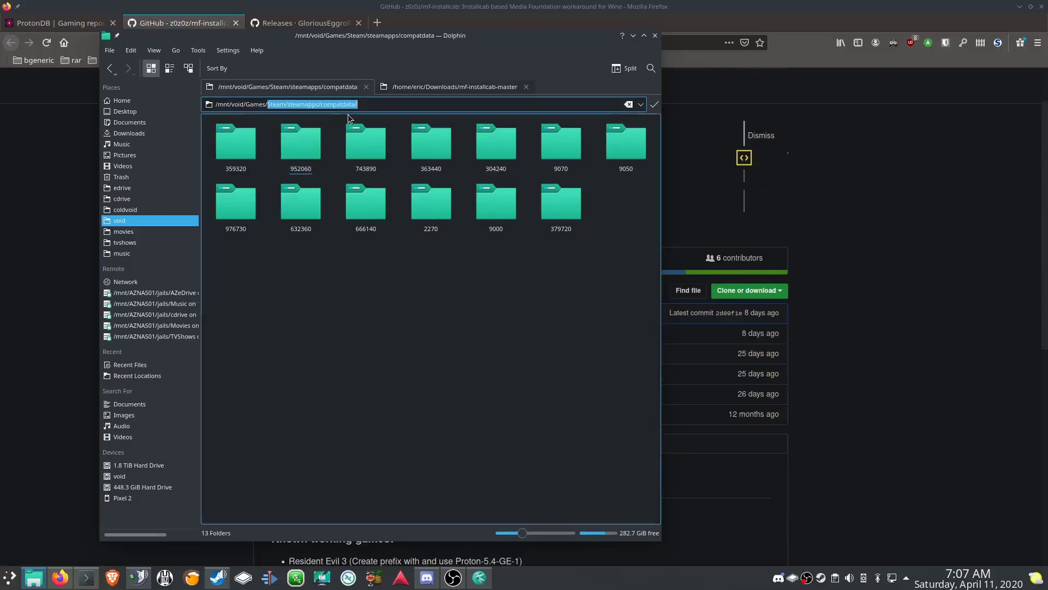
pyautogui.click(353, 285)
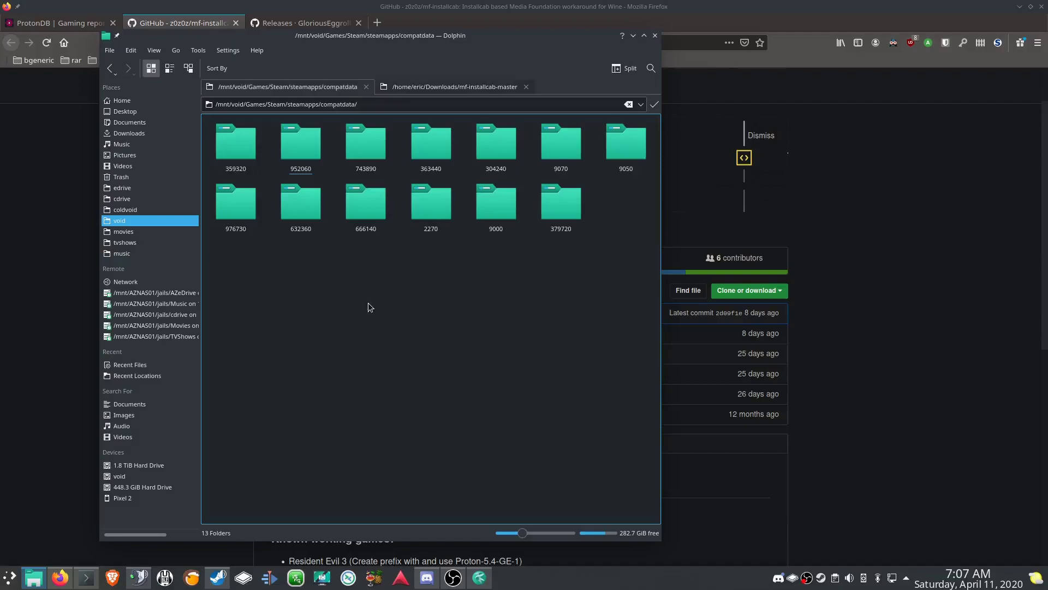
pyautogui.click(314, 175)
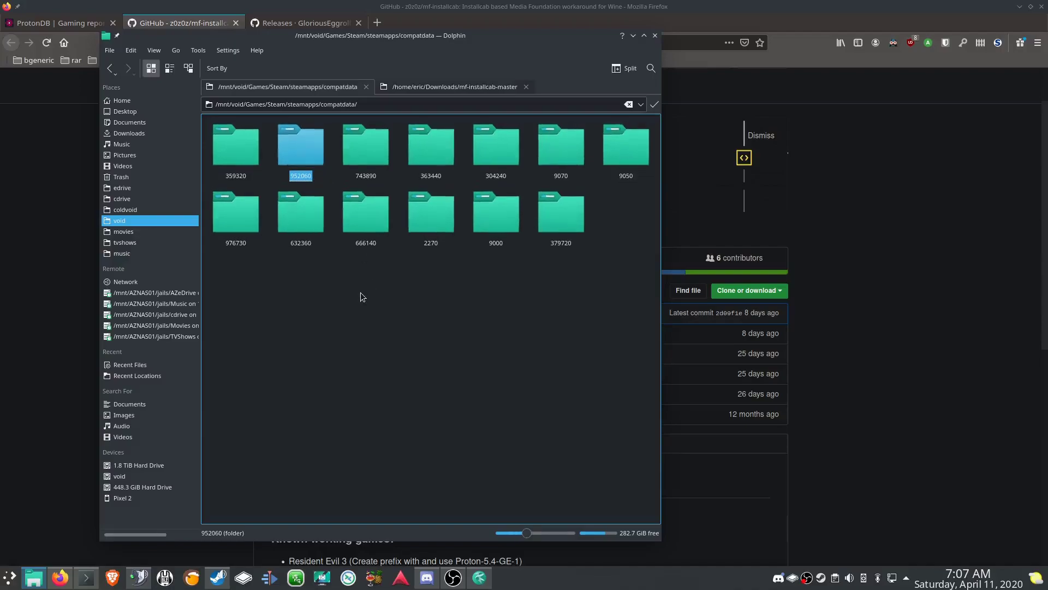
pyautogui.keyDown('ctrl'); pyautogui.scroll(2, 361, 296); pyautogui.keyUp('ctrl')
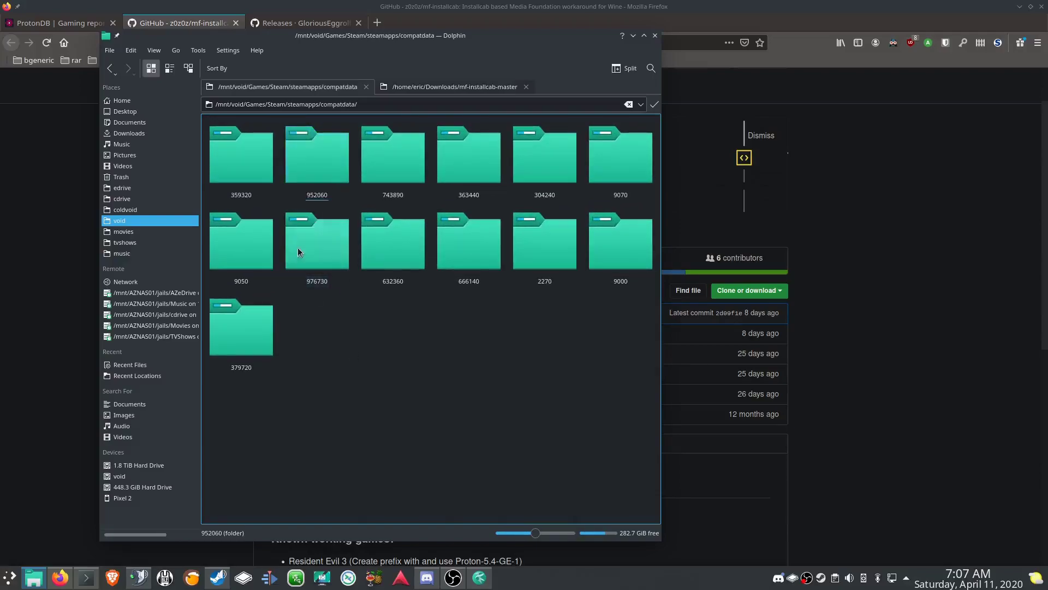
# - Try renaming 952060 with a .bak suffix, keep the original name, and minimize Dolphin
pyautogui.rightClick(319, 175)
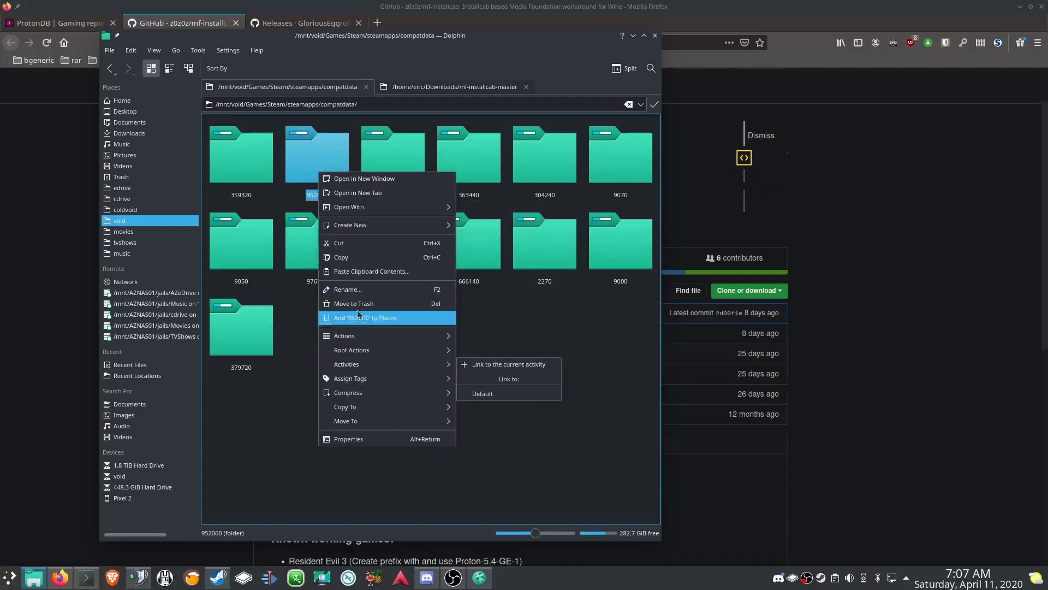
pyautogui.click(358, 294)
pyautogui.click(339, 195)
pyautogui.write('.bak')
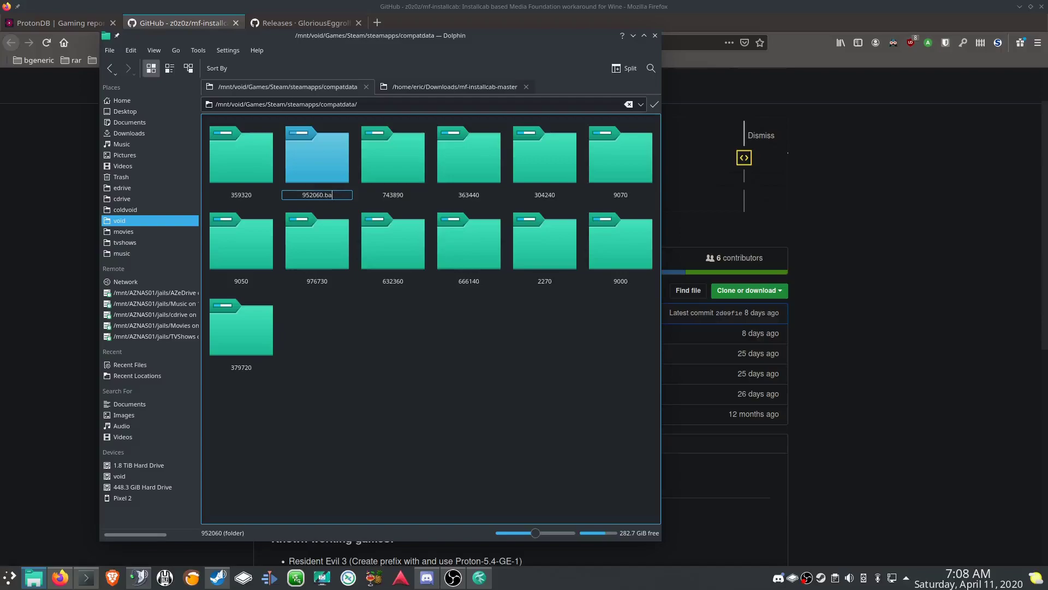
pyautogui.press('BackSpace')
pyautogui.press('BackSpace')
pyautogui.press('BackSpace')
pyautogui.press('BackSpace')
pyautogui.click(381, 406)
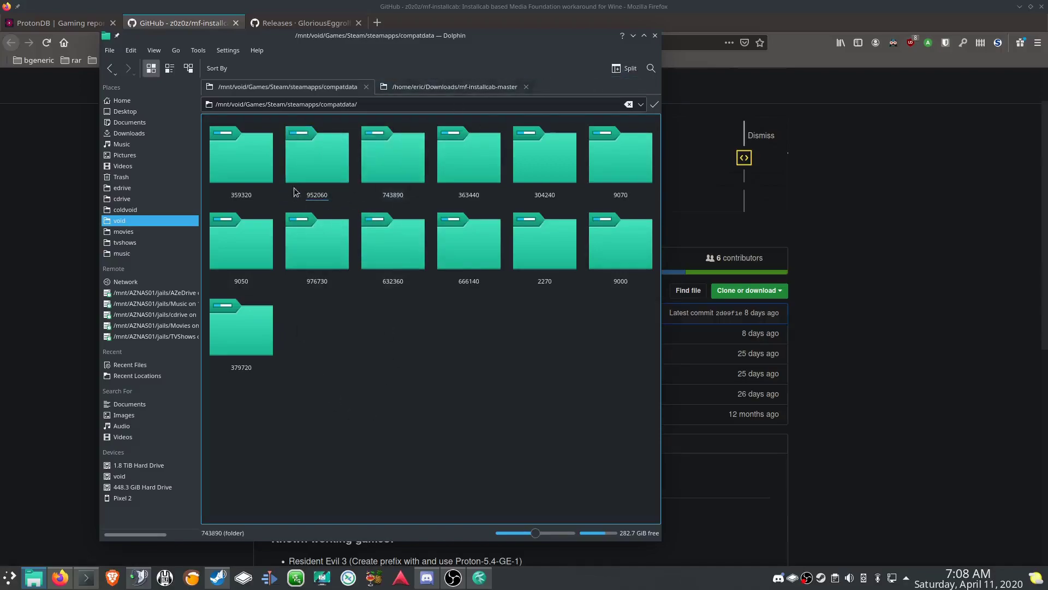
pyautogui.click(633, 36)
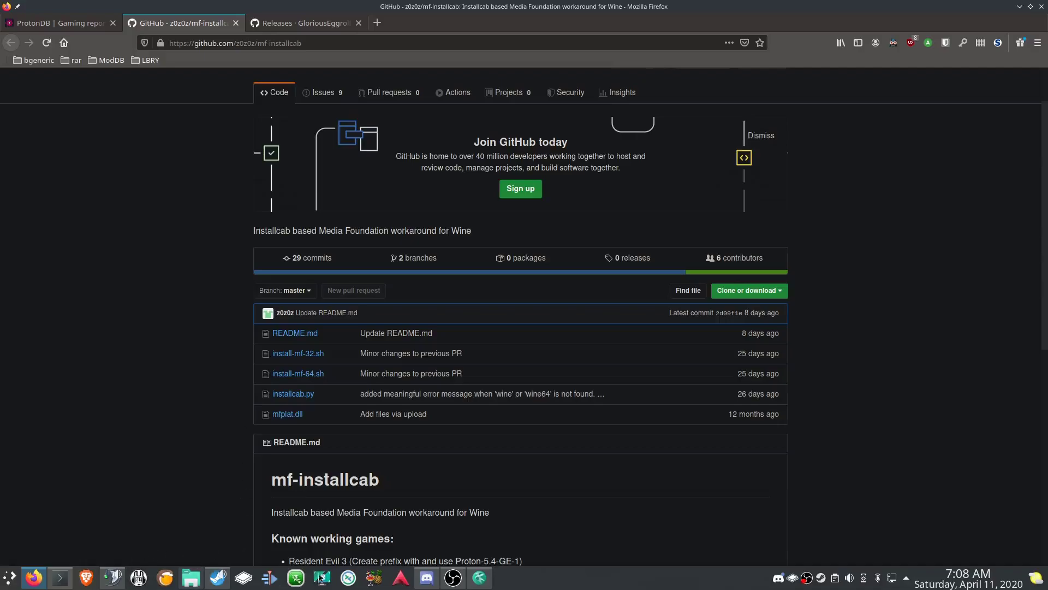
# - Check RESIDENT EVIL 3's Properties show Proton-5.5-GE-1 forced, close them, and return to Dolphin
pyautogui.click(219, 578)
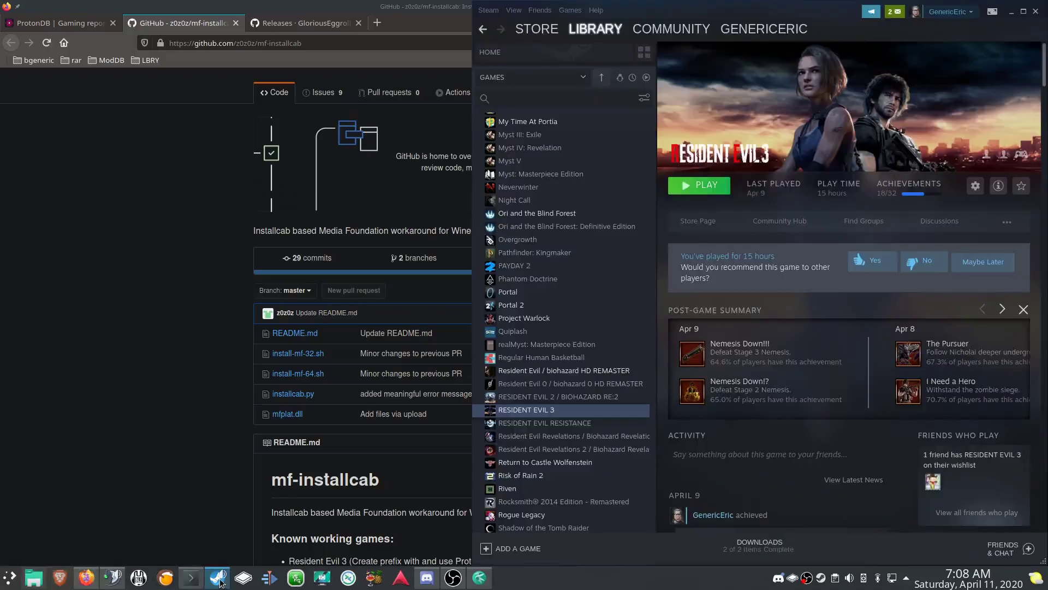
pyautogui.rightClick(539, 411)
pyautogui.click(562, 481)
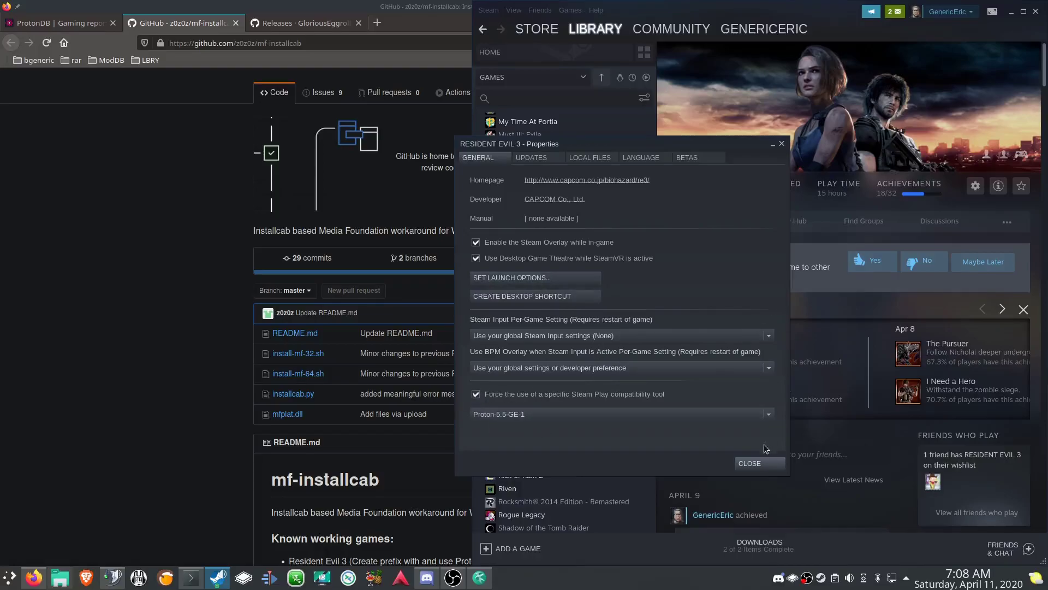
pyautogui.click(751, 464)
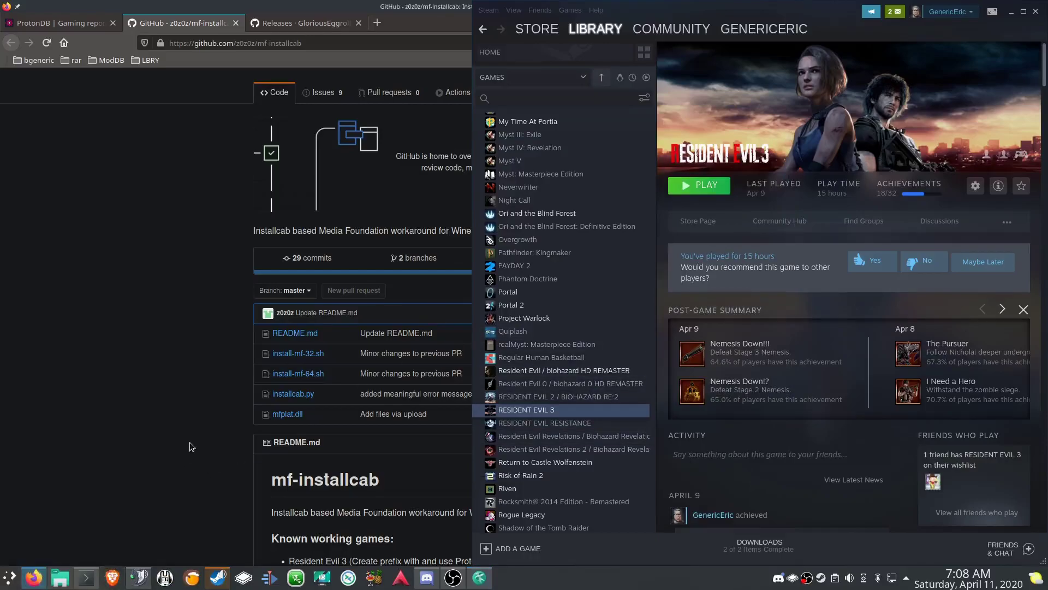
pyautogui.click(60, 578)
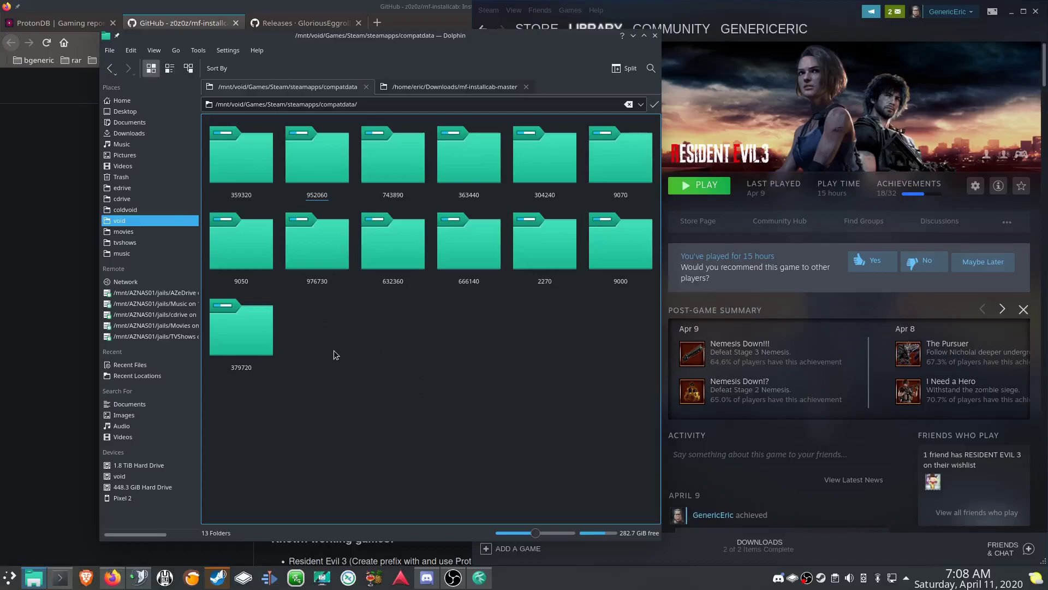
# - Select prefix folder 952060 and minimize Dolphin
pyautogui.click(329, 174)
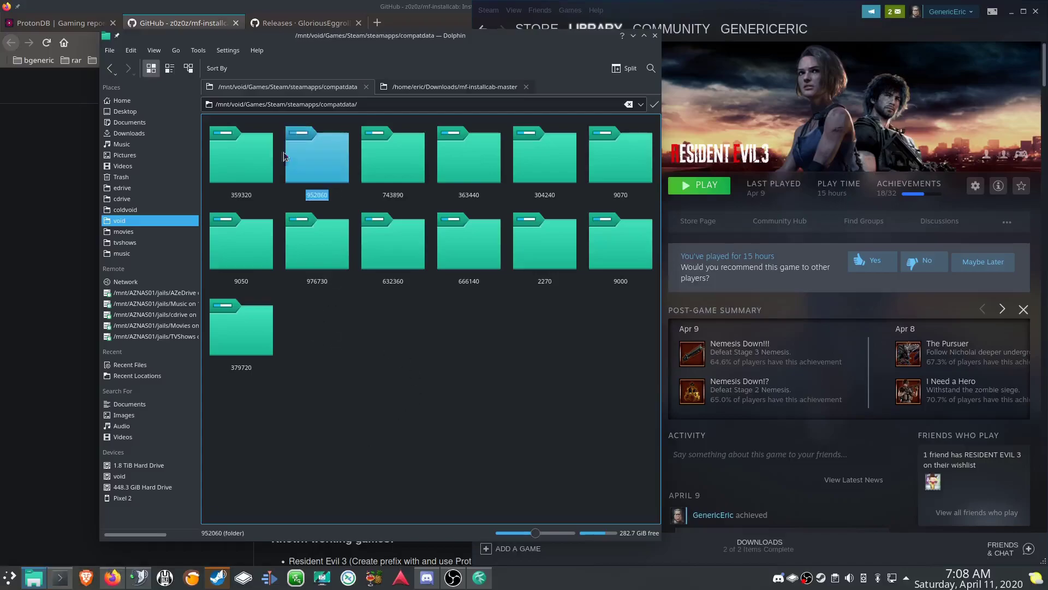
pyautogui.click(633, 36)
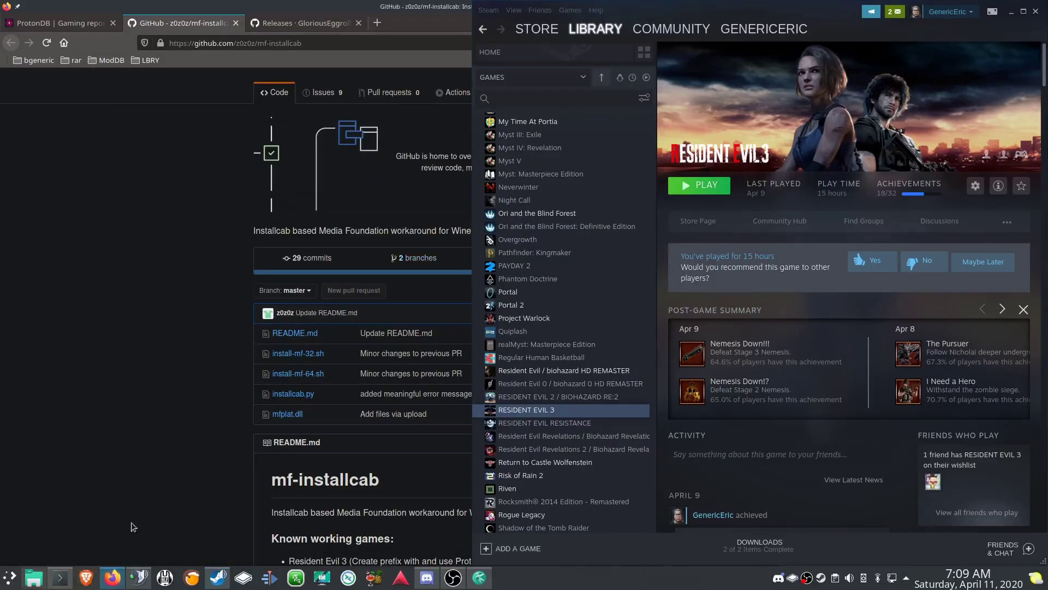
# - Open Konsole and cd into Downloads/mf-installcab-master/ using Tab completion
pyautogui.moveTo(66, 579)
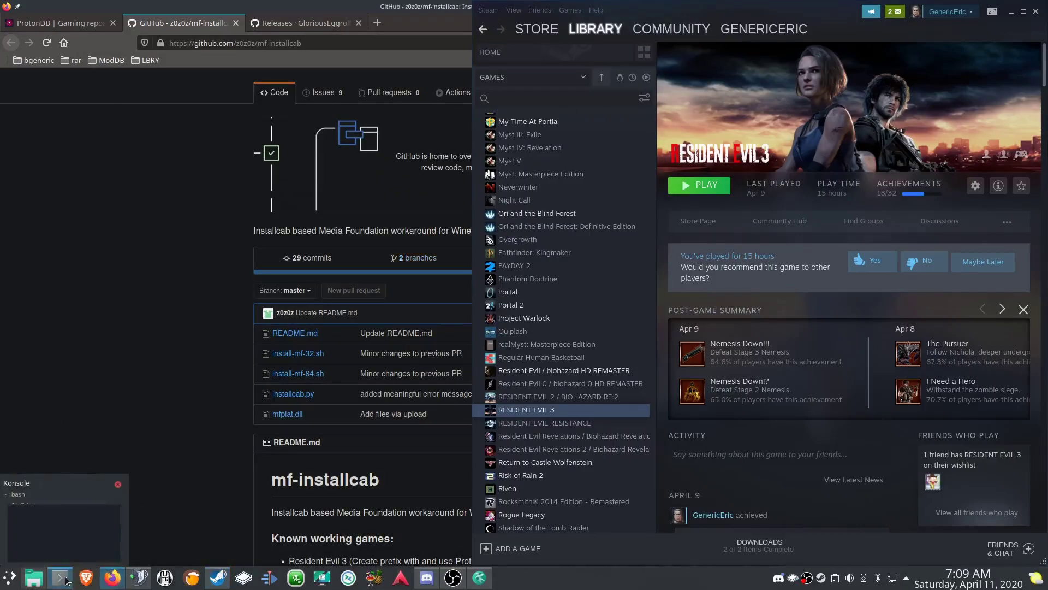
pyautogui.click(66, 580)
pyautogui.moveTo(307, 12); pyautogui.dragTo(427, 109)
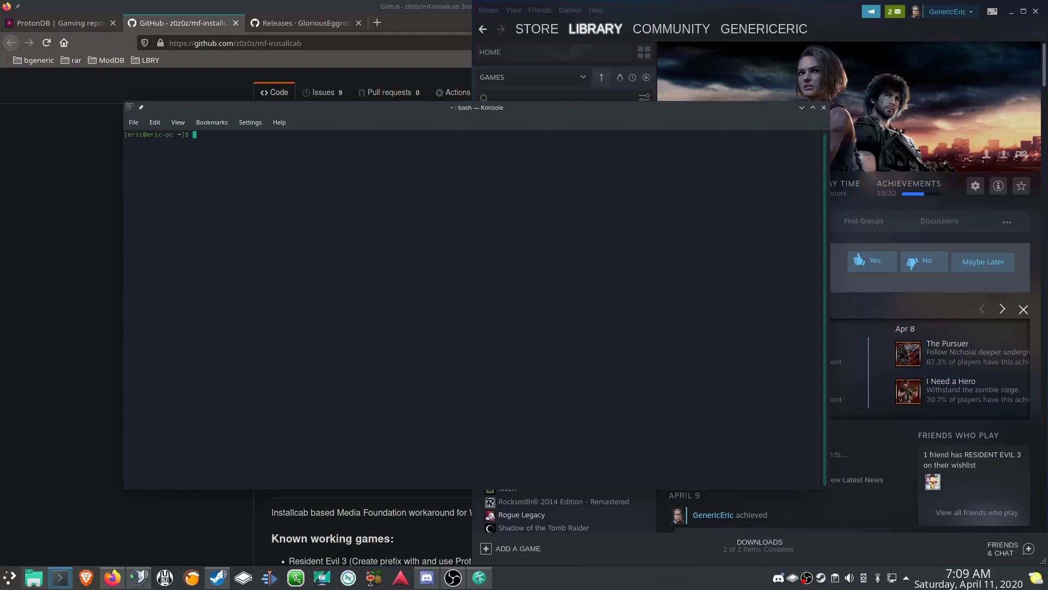
pyautogui.write('cd Dow')
pyautogui.press('Tab')
pyautogui.write('mf')
pyautogui.press('Tab')
pyautogui.press('Tab')
pyautogui.press('Return')
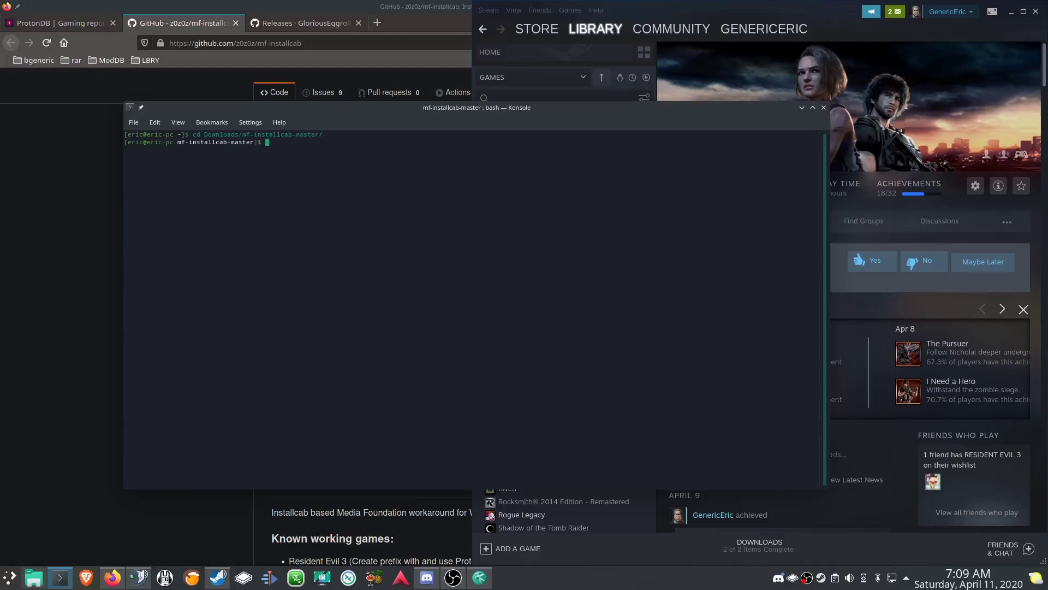
# - List the folder's files with ls and enlarge the terminal font
pyautogui.write('ls')
pyautogui.press('Return')
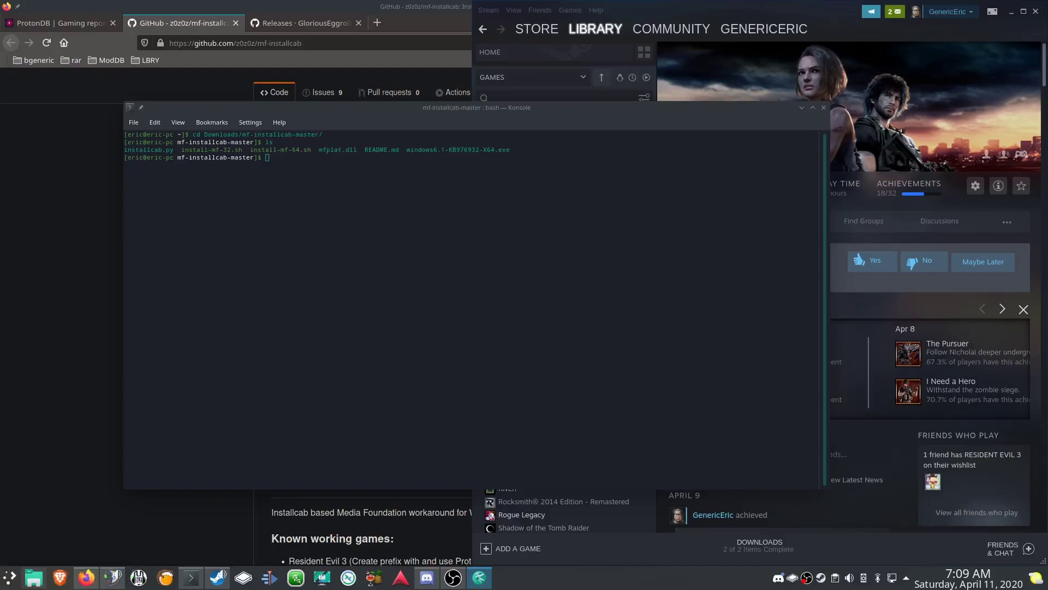
pyautogui.click(332, 175)
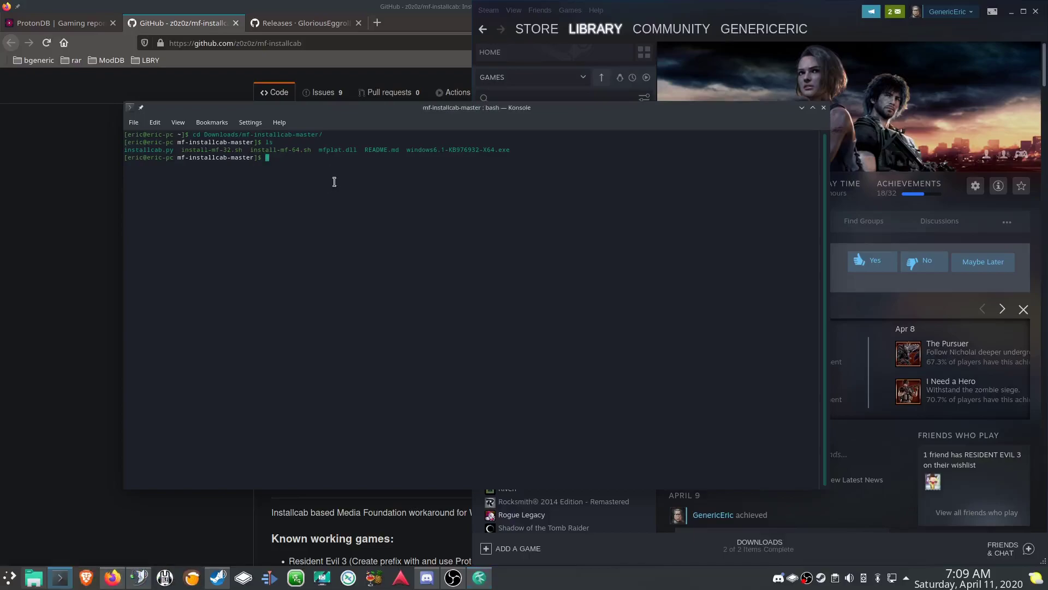
pyautogui.hotkey('ctrl', '+')
pyautogui.hotkey('ctrl', '+')
pyautogui.hotkey('ctrl', '+')
pyautogui.hotkey('ctrl', '+')
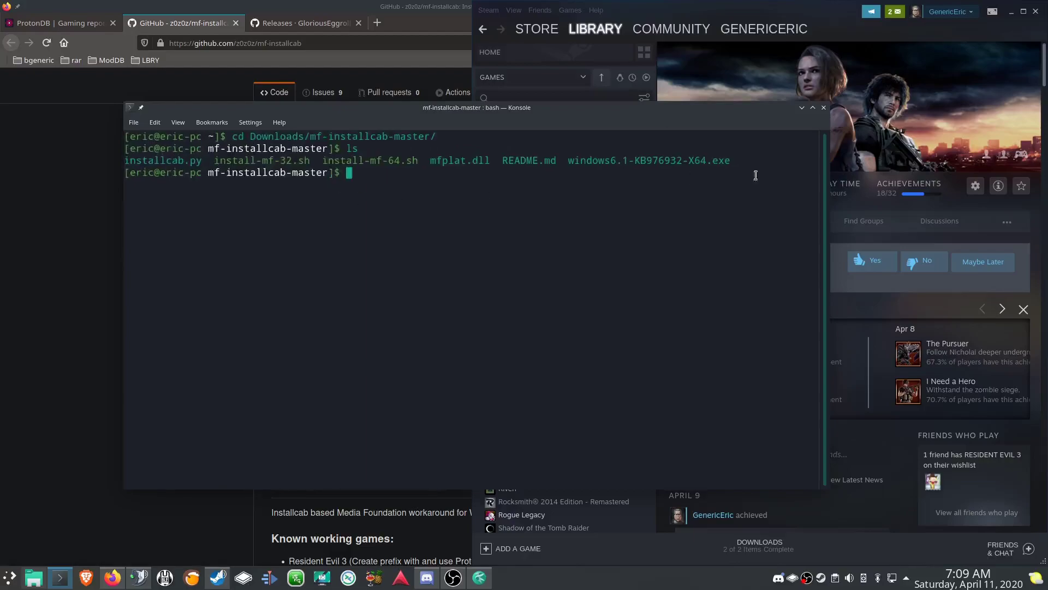
# - Paste the PROTON/WINEPREFIX ./install-mf-64.sh -proton command into a widened terminal
pyautogui.moveTo(826, 183); pyautogui.dragTo(1031, 187)
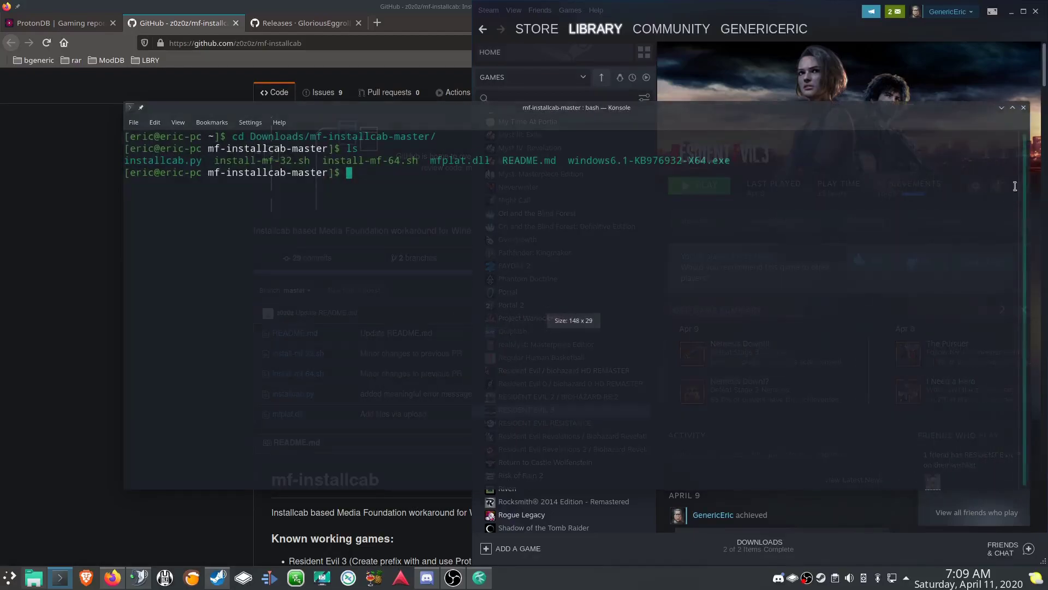
pyautogui.rightClick(386, 223)
pyautogui.click(431, 241)
pyautogui.moveTo(460, 111); pyautogui.dragTo(337, 101)
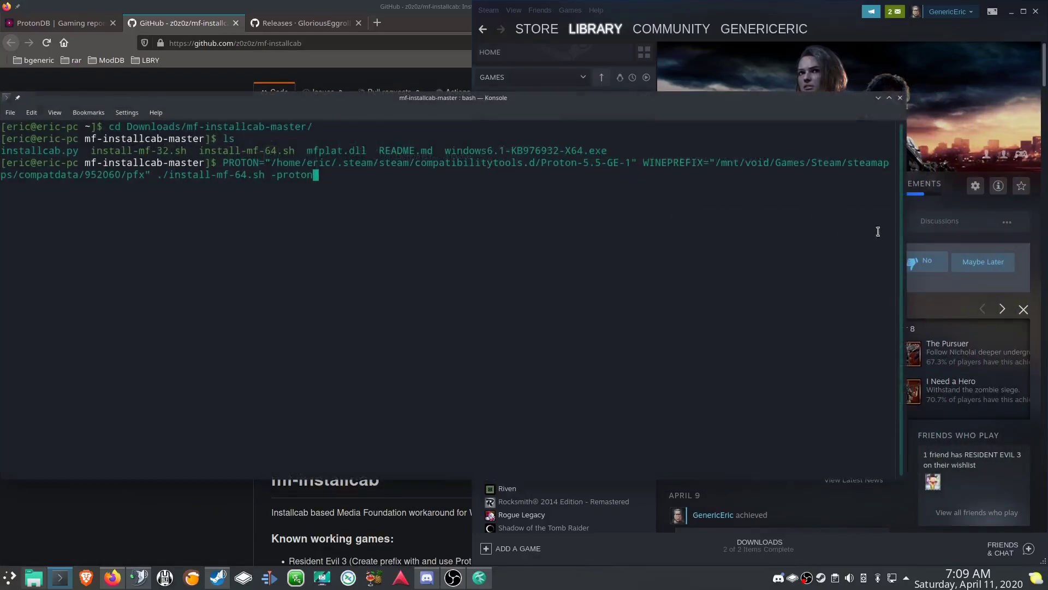
pyautogui.moveTo(907, 230); pyautogui.dragTo(1031, 236)
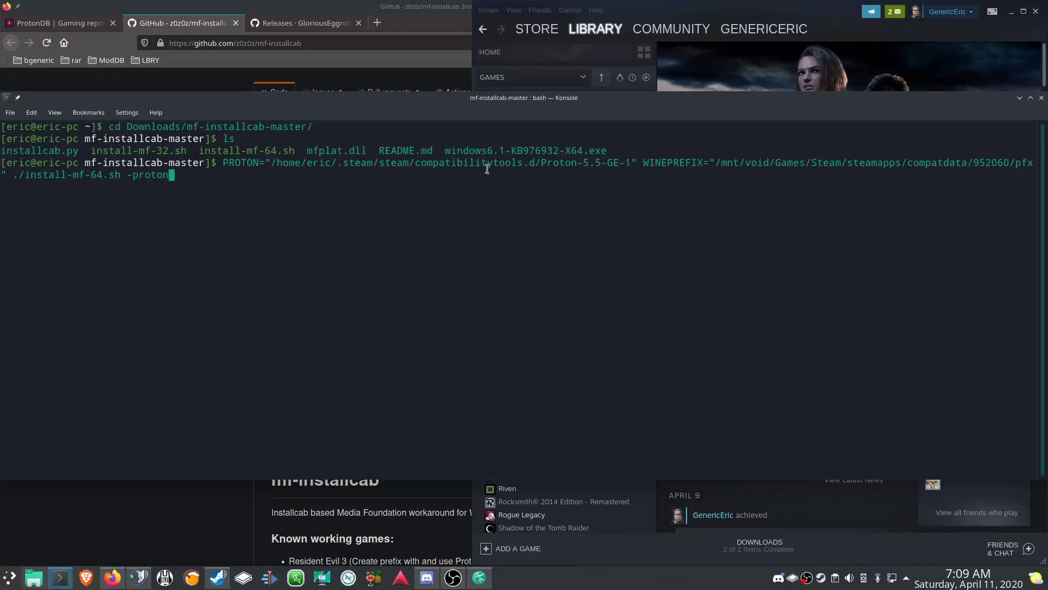
# - Review the command's Proton-5.5-GE-1 path, compatdata/952060/pfx prefix, script name and -proton flag
pyautogui.moveTo(632, 164); pyautogui.dragTo(541, 163)
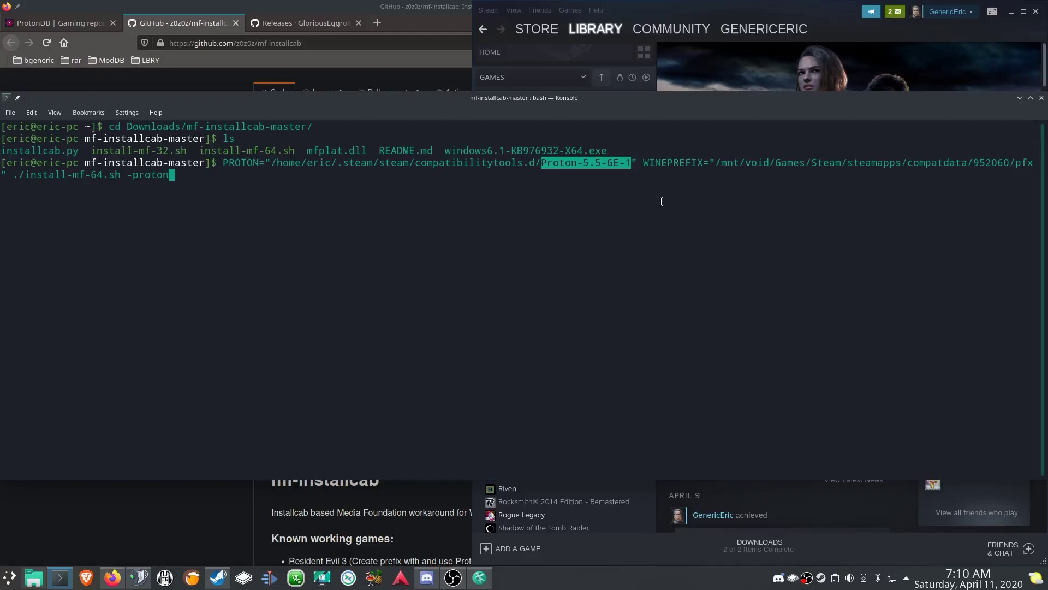
pyautogui.click(677, 162)
pyautogui.moveTo(644, 162); pyautogui.dragTo(1007, 163)
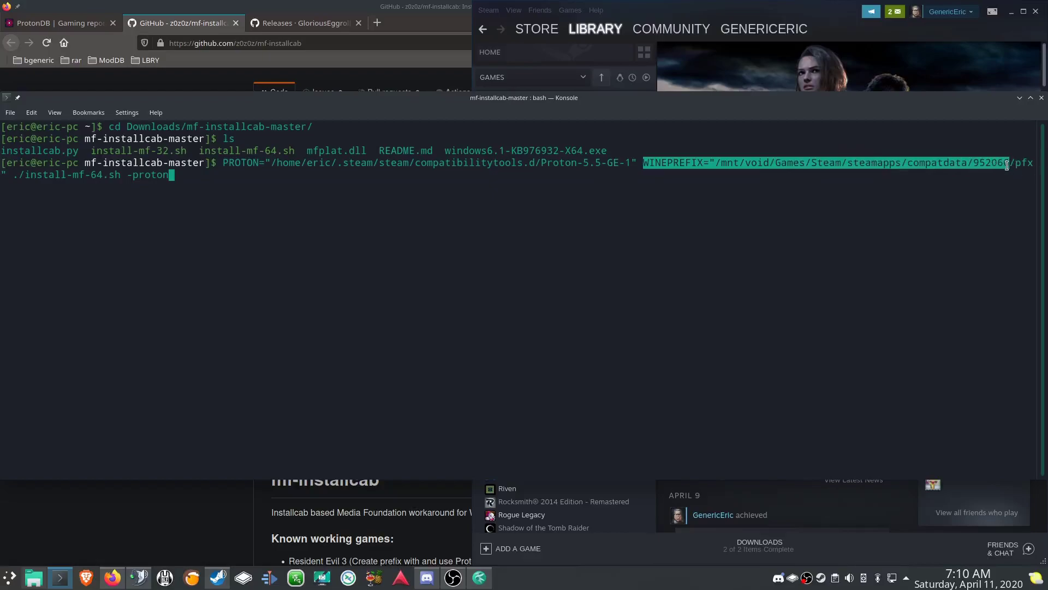
pyautogui.click(1009, 164)
pyautogui.moveTo(1009, 164); pyautogui.dragTo(1032, 165)
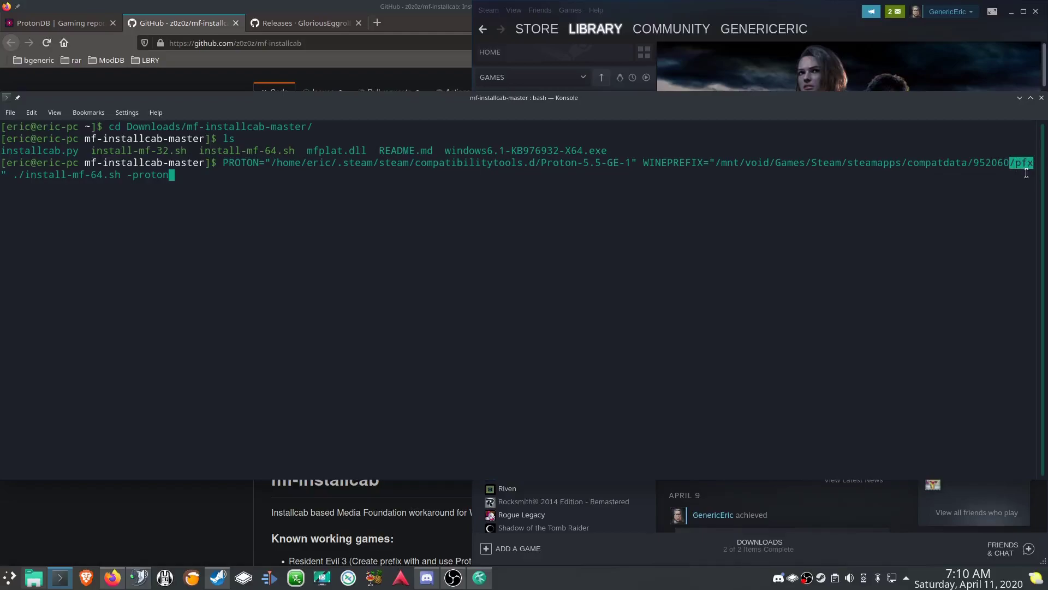
pyautogui.click(251, 200)
pyautogui.moveTo(15, 177); pyautogui.dragTo(121, 178)
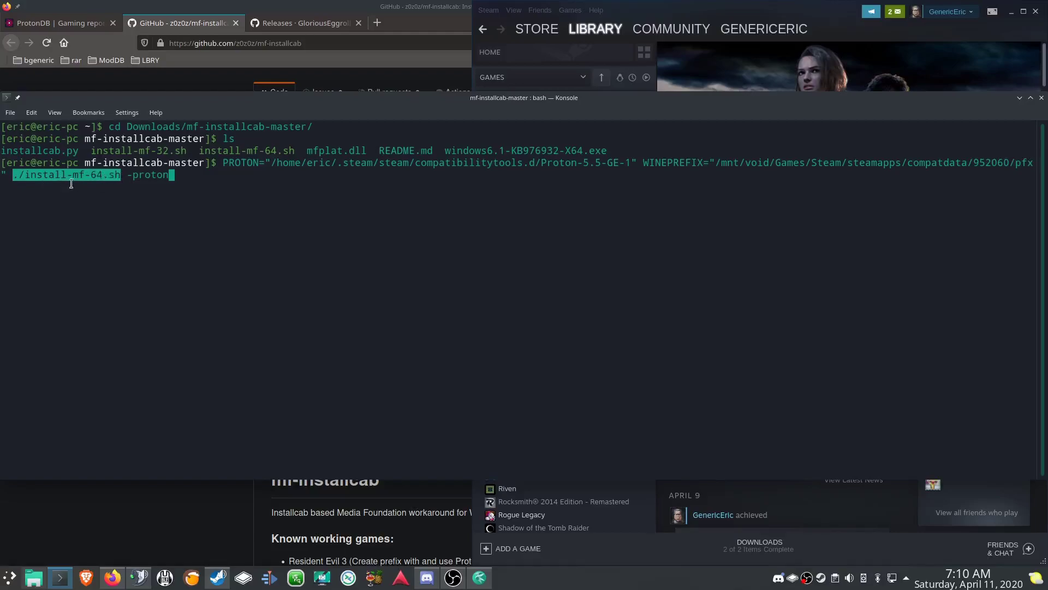
pyautogui.moveTo(128, 174); pyautogui.dragTo(172, 175)
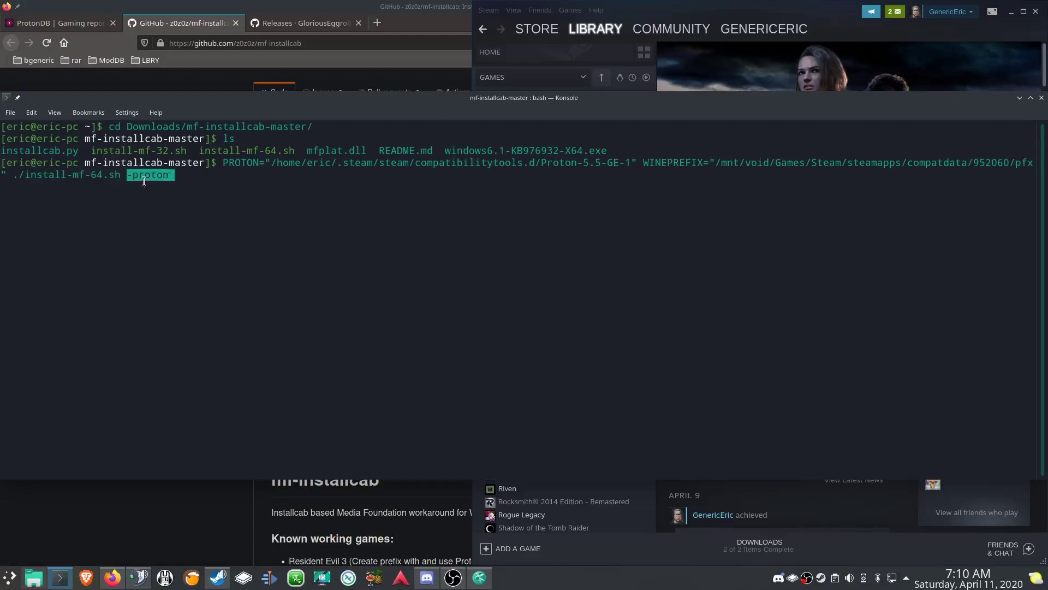
pyautogui.click(217, 189)
# - Run install-mf-64.sh to install Media Foundation into the 952060 prefix and review the mfplat.dll note
pyautogui.press('Return')
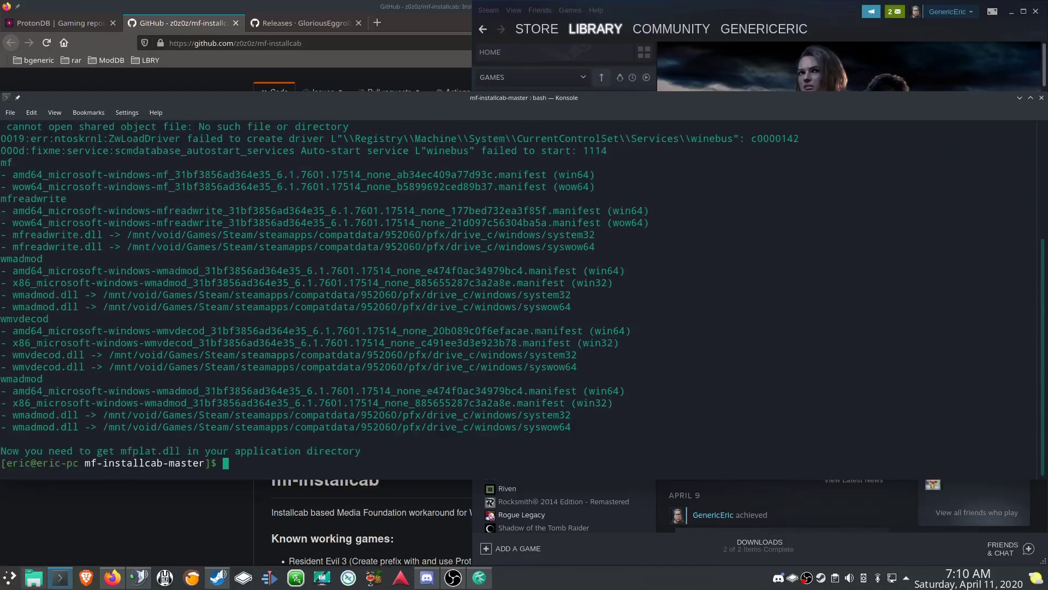
pyautogui.moveTo(1, 451); pyautogui.dragTo(353, 451)
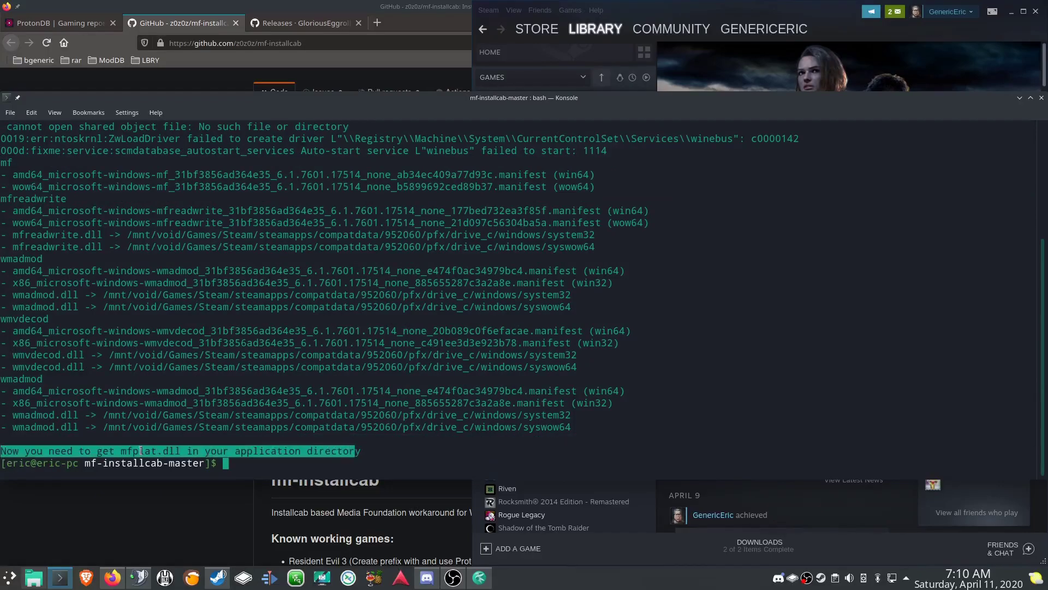
pyautogui.click(173, 452)
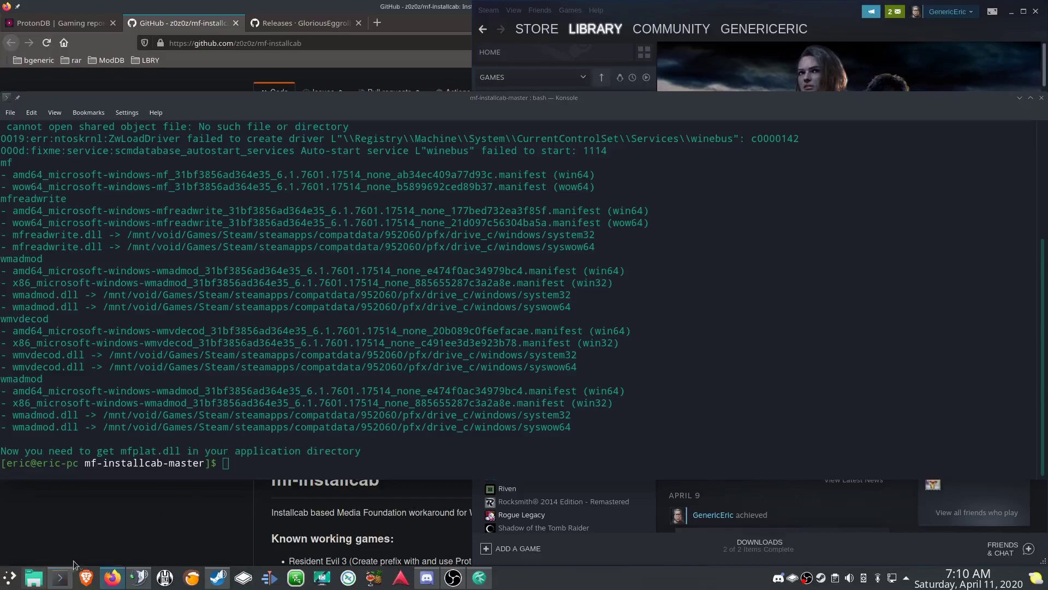
# - Copy mfplat.dll from the mf-installcab-master folder
pyautogui.click(33, 577)
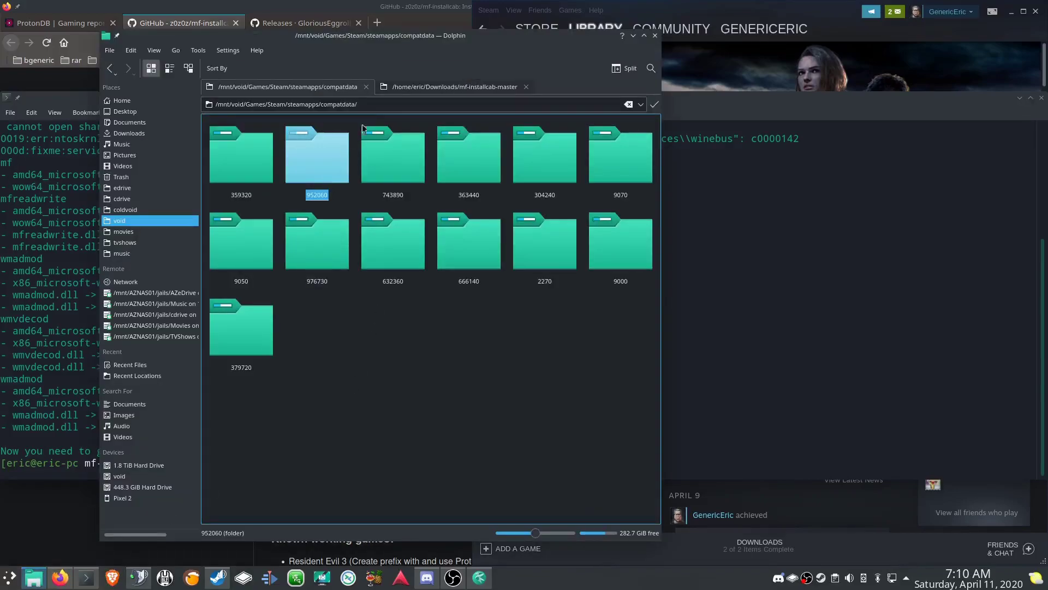
pyautogui.click(431, 89)
pyautogui.rightClick(301, 154)
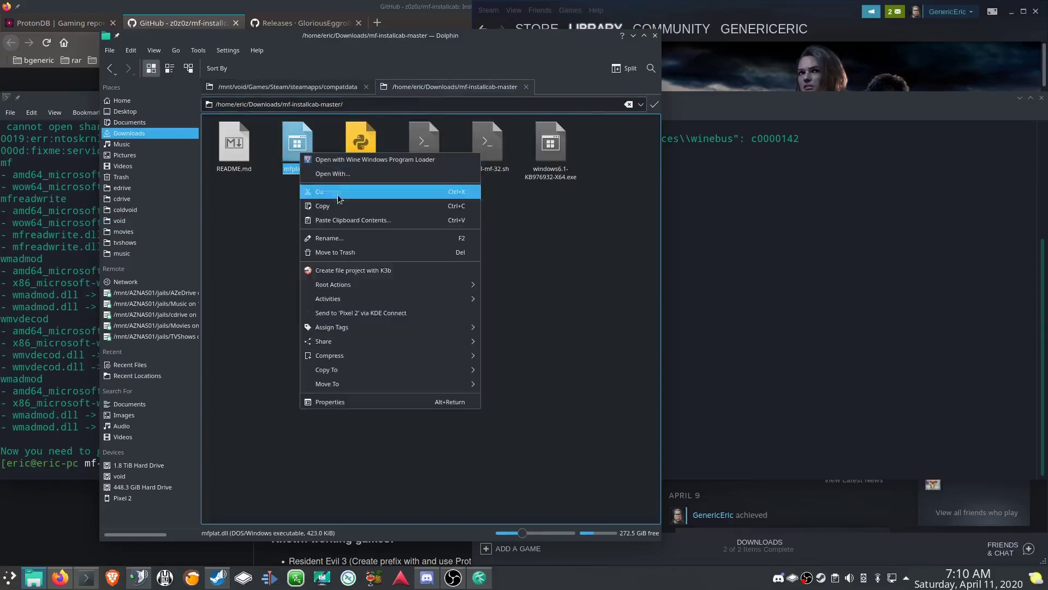
pyautogui.click(349, 206)
# - Paste mfplat.dll into steamapps/common/RE3, keeping the identical existing file instead of overwriting
pyautogui.click(295, 88)
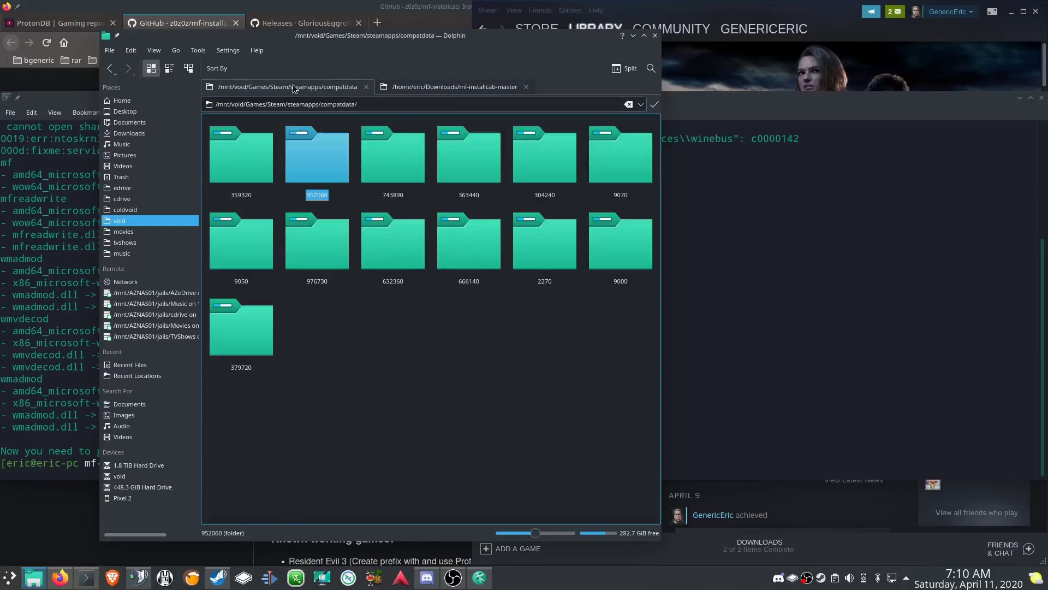
pyautogui.click(111, 69)
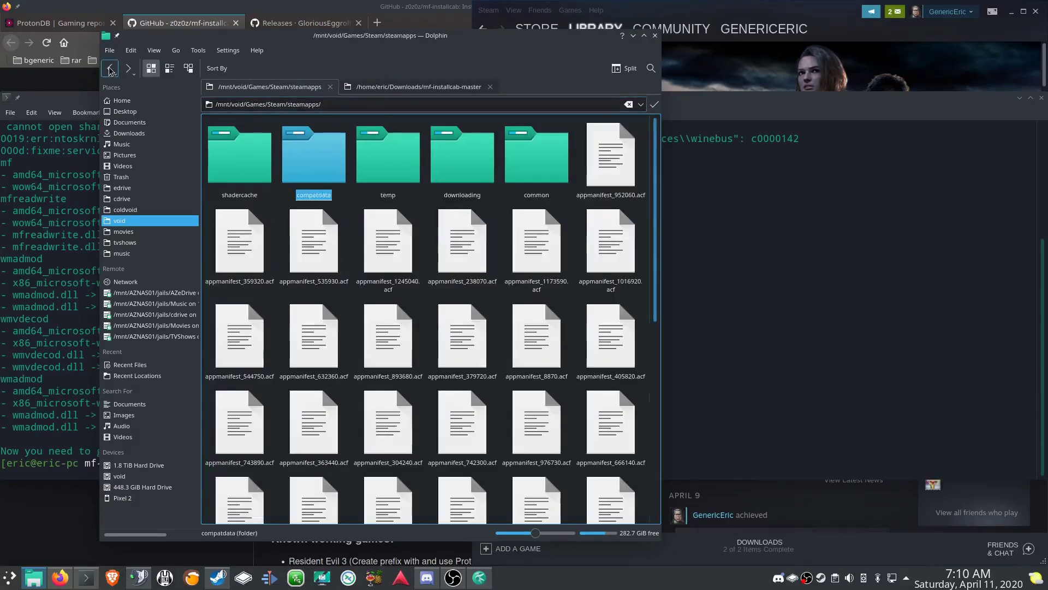
pyautogui.click(543, 165)
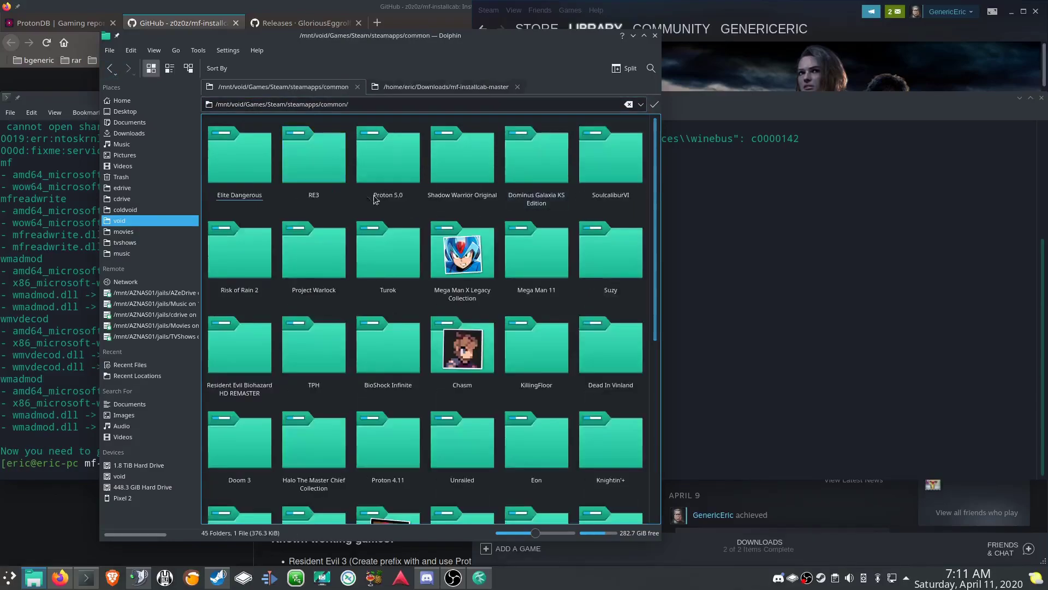
pyautogui.click(329, 164)
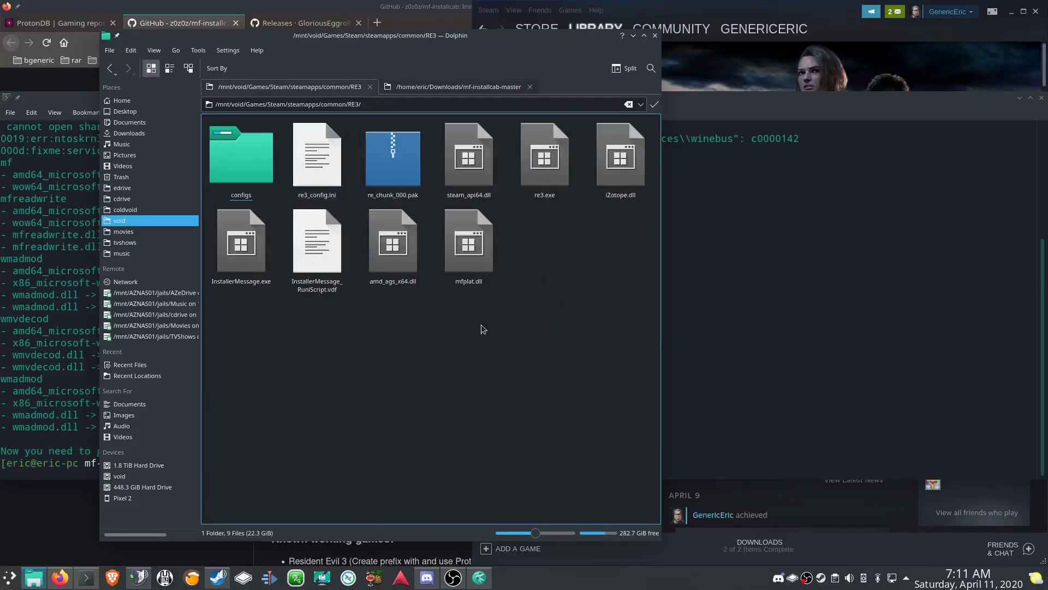
pyautogui.rightClick(472, 327)
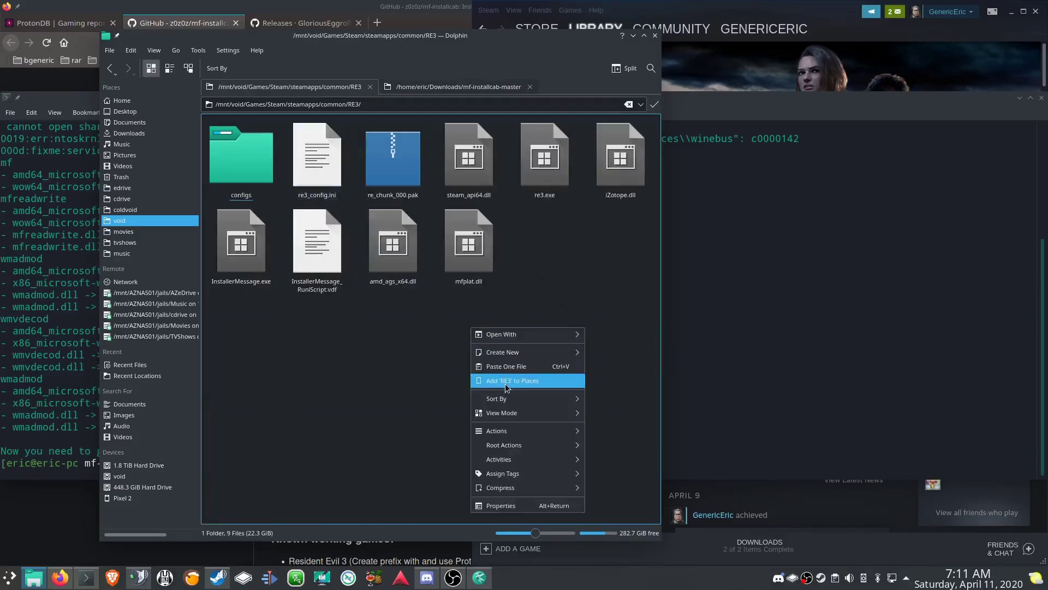
pyautogui.click(511, 367)
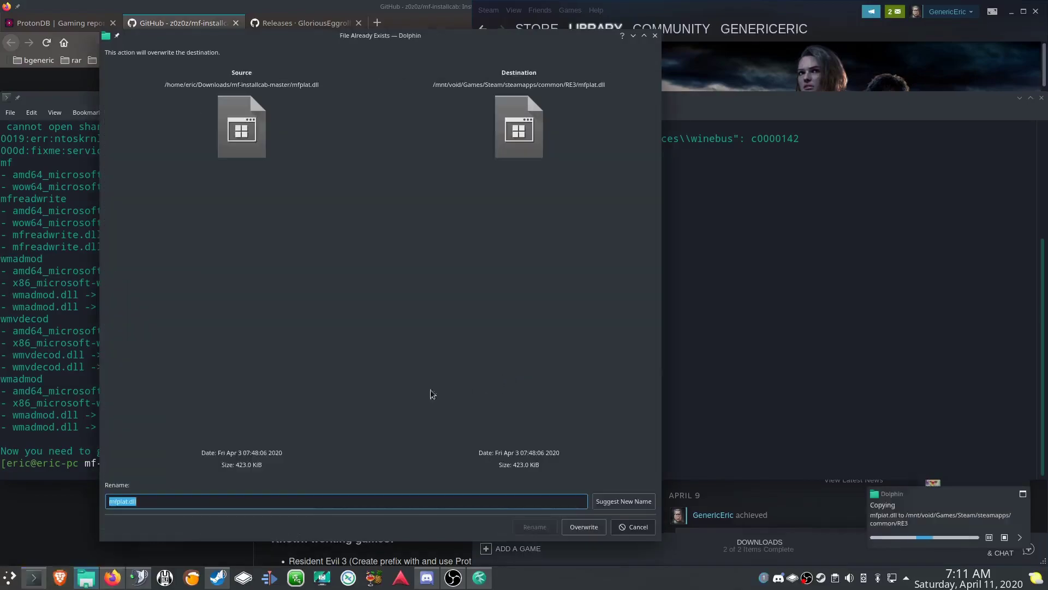
pyautogui.click(628, 527)
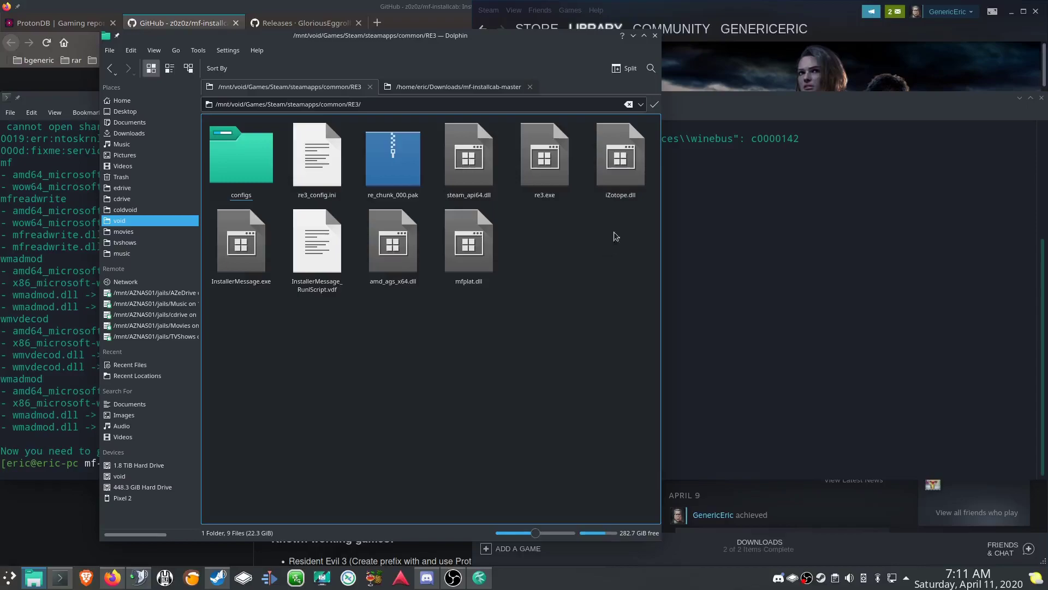
pyautogui.moveTo(494, 41); pyautogui.dragTo(567, 48)
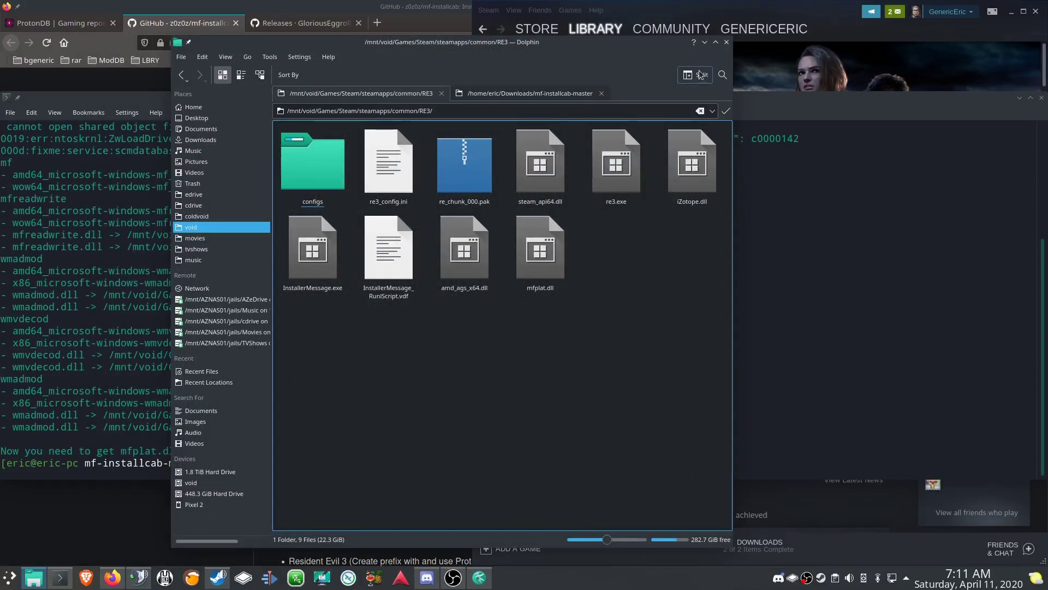
# - Minimize Dolphin, make Konsole taller, and raise the Steam library for RESIDENT EVIL 3
pyautogui.click(705, 42)
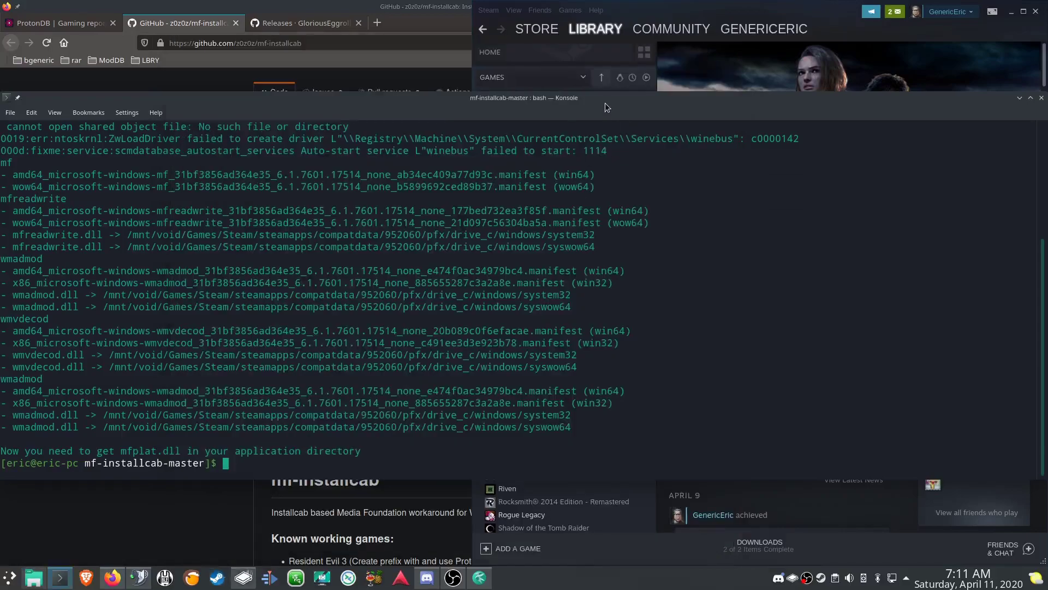
pyautogui.moveTo(603, 92); pyautogui.dragTo(603, 30)
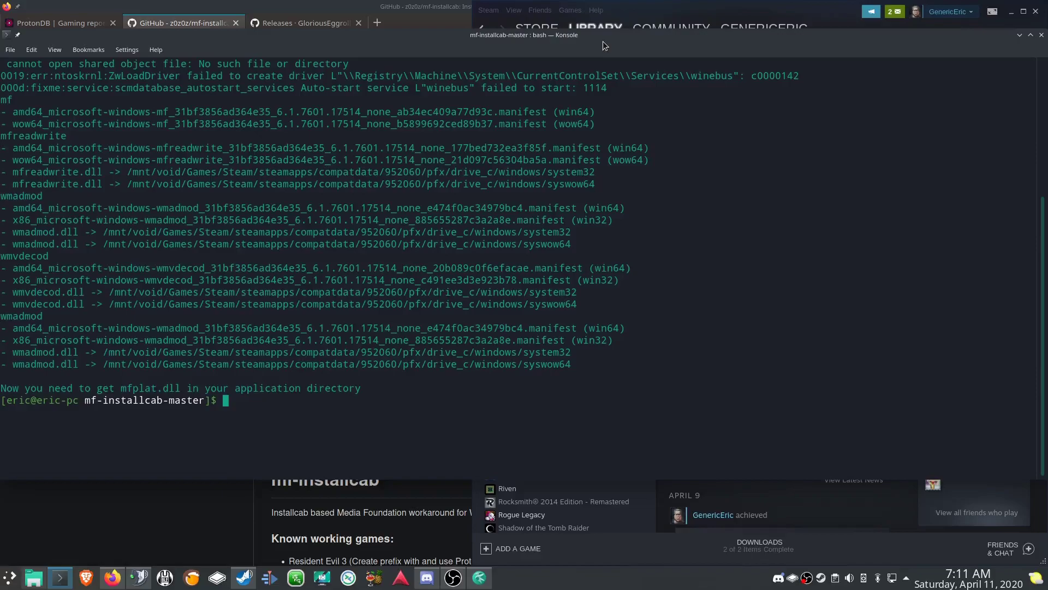
pyautogui.click(589, 537)
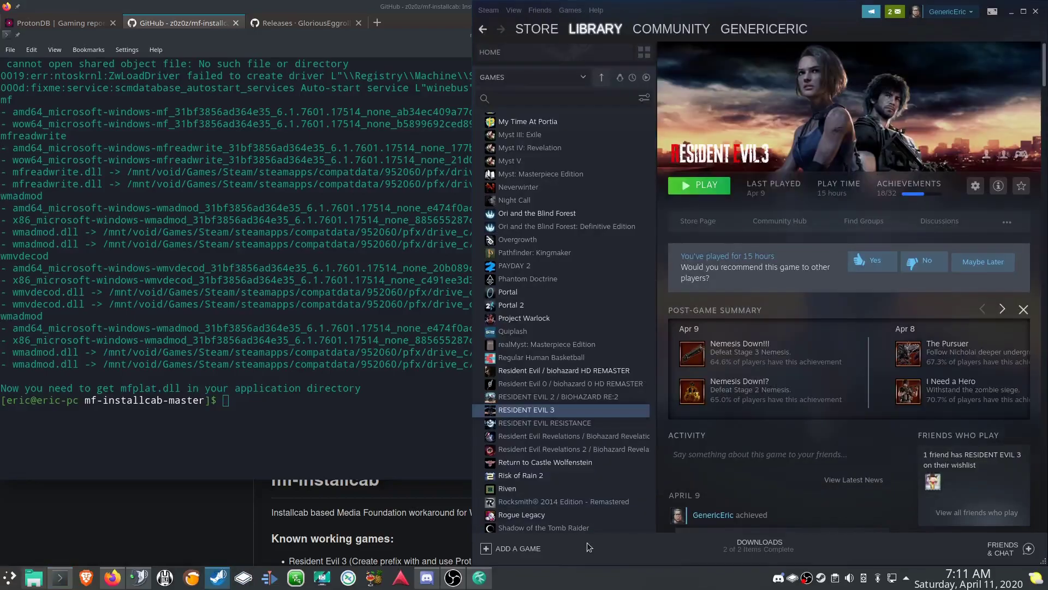
# - Open RESIDENT EVIL 3's properties, confirm Proton-5.5-GE-1 is forced, and view its launch options
pyautogui.rightClick(527, 414)
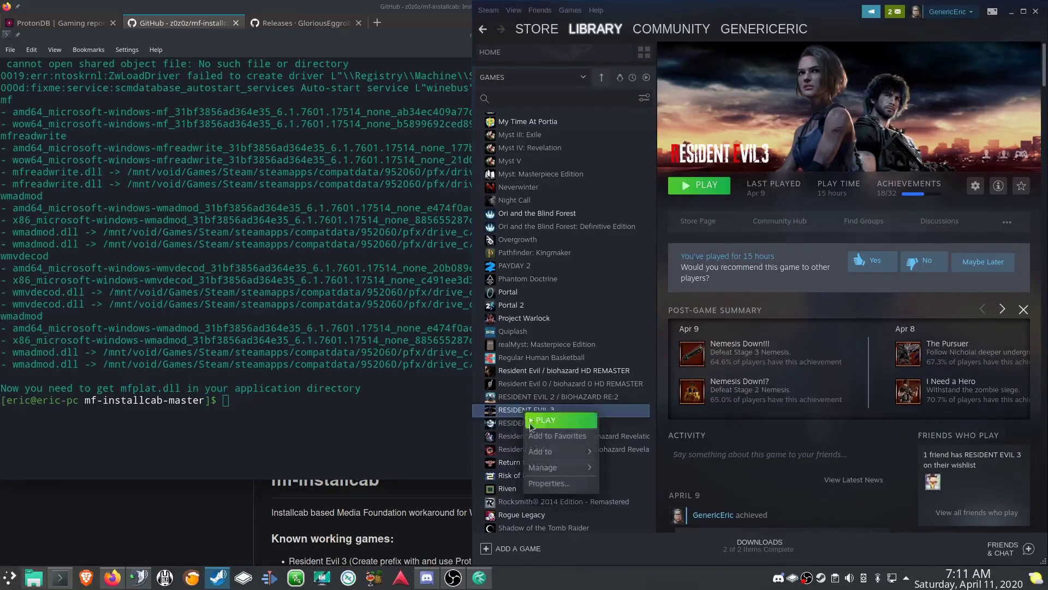
pyautogui.click(545, 483)
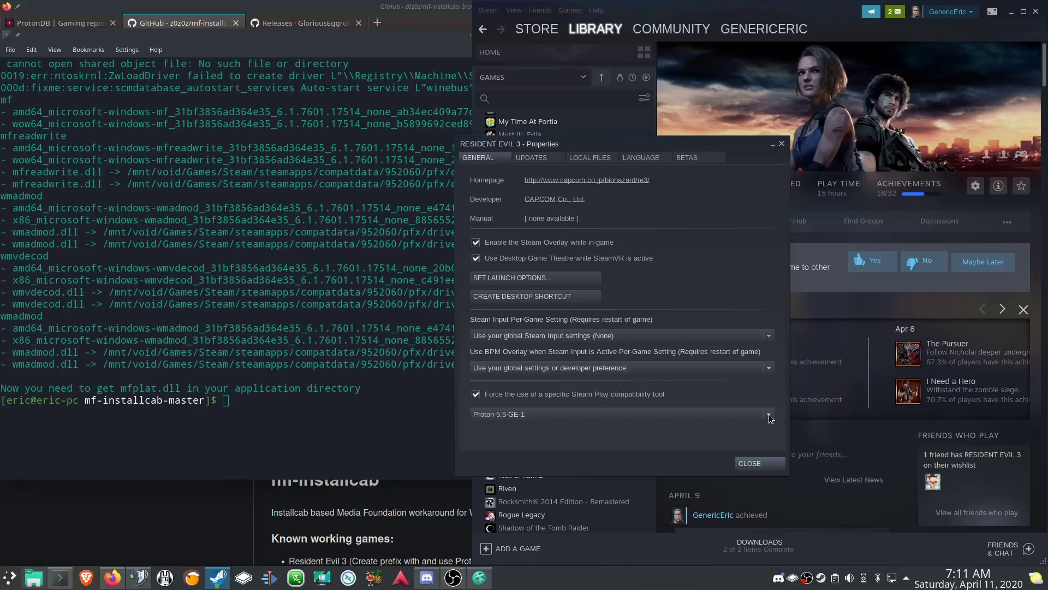
pyautogui.click(434, 134)
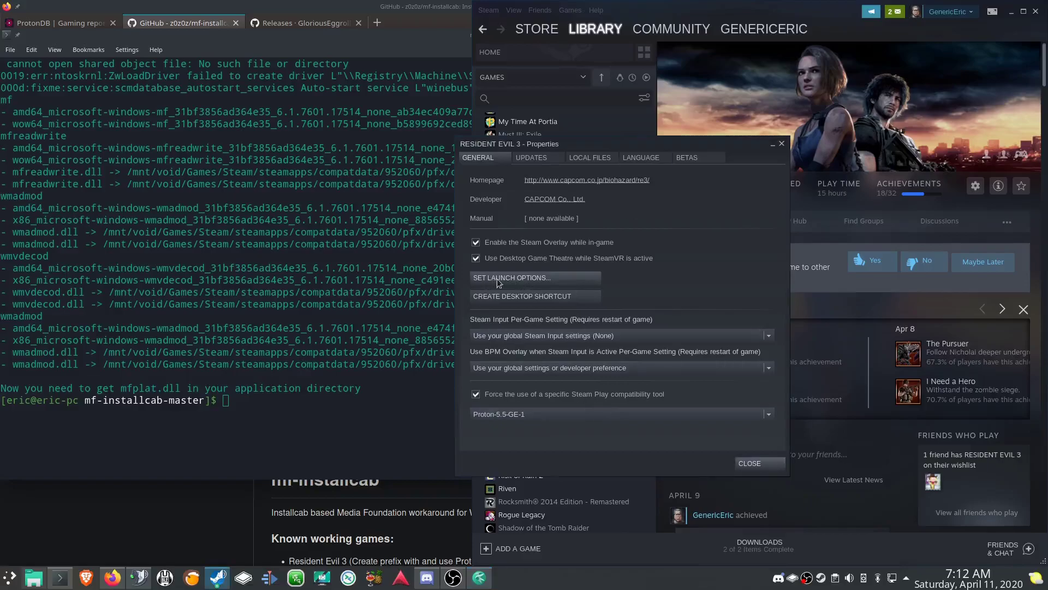
pyautogui.click(545, 279)
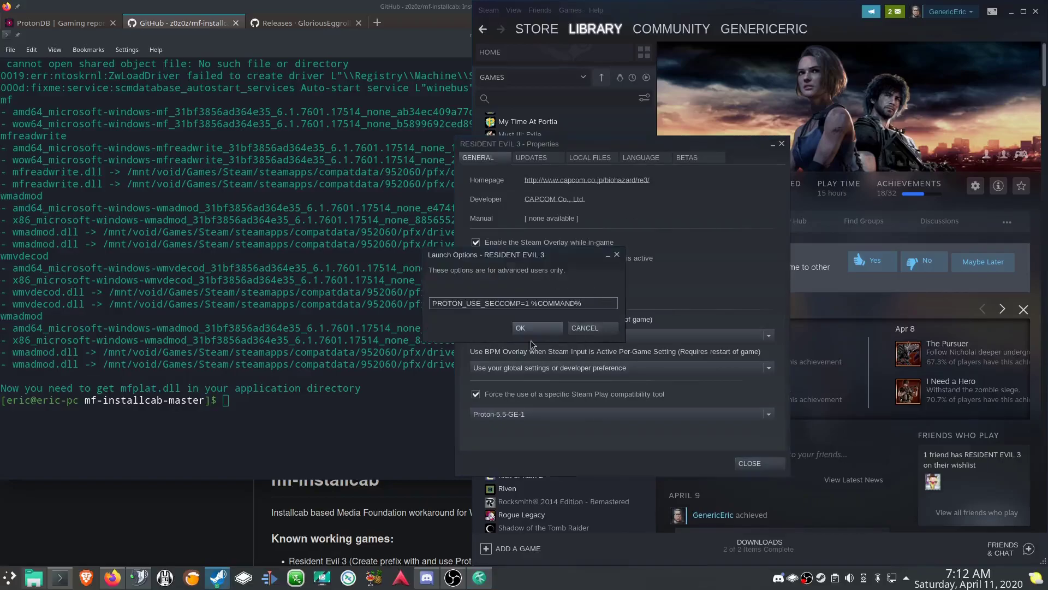
# - Accept the PROTON_USE_SECCOMP=1 %COMMAND% launch option and close RESIDENT EVIL 3's properties
pyautogui.moveTo(433, 304); pyautogui.dragTo(597, 307)
pyautogui.click(462, 307)
pyautogui.click(546, 331)
pyautogui.click(756, 463)
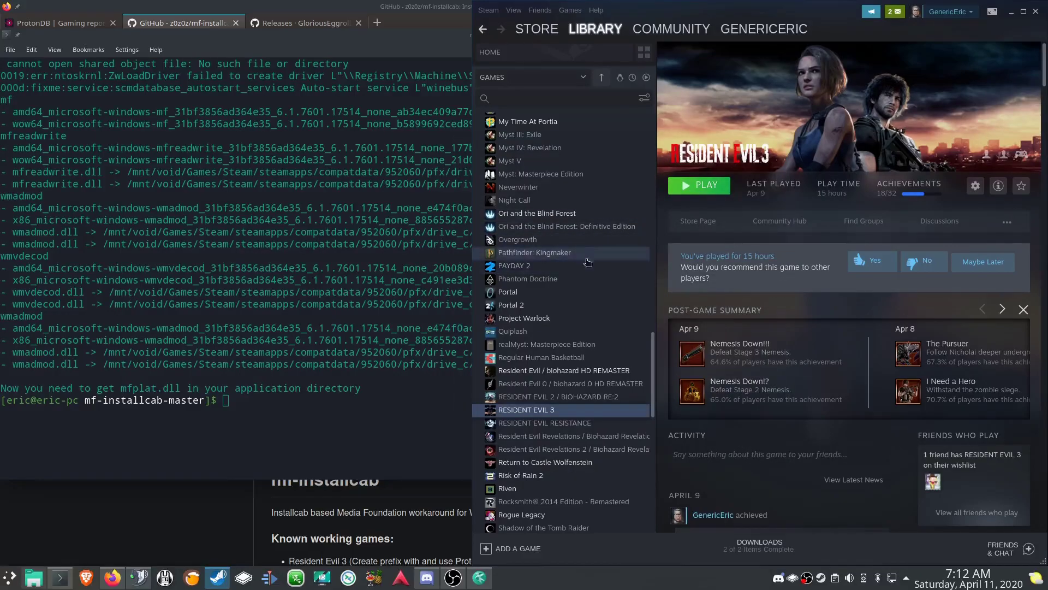
# - Bring the browser forward on its ProtonDB page
pyautogui.click(164, 437)
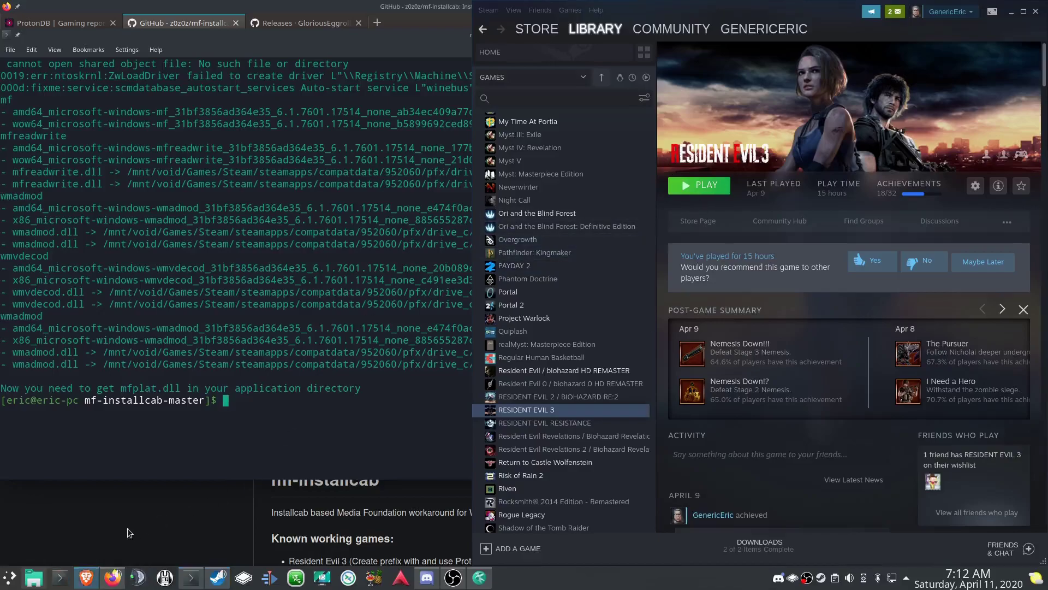
pyautogui.click(159, 510)
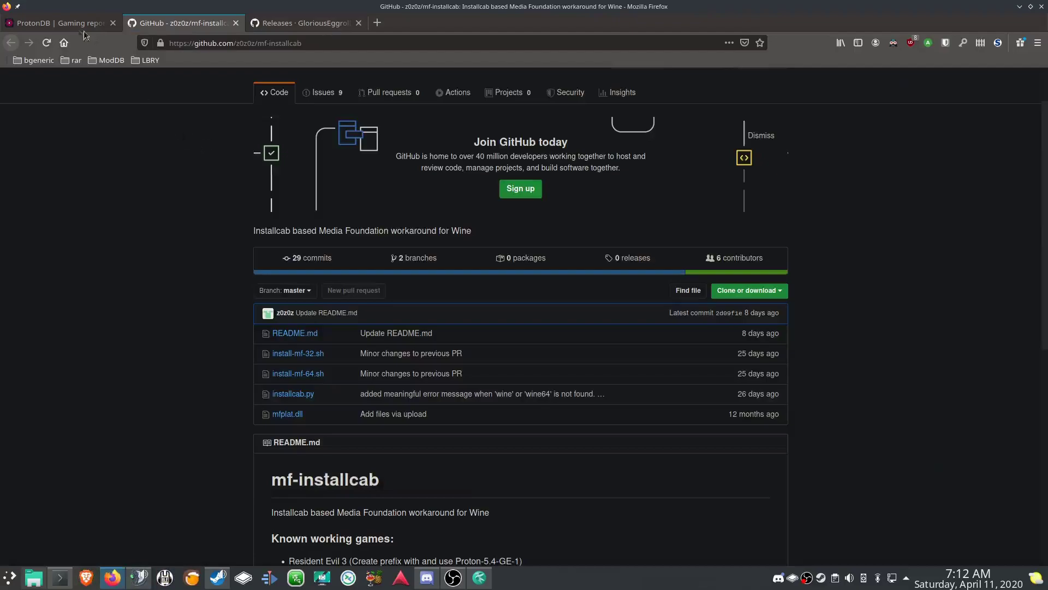
pyautogui.click(52, 23)
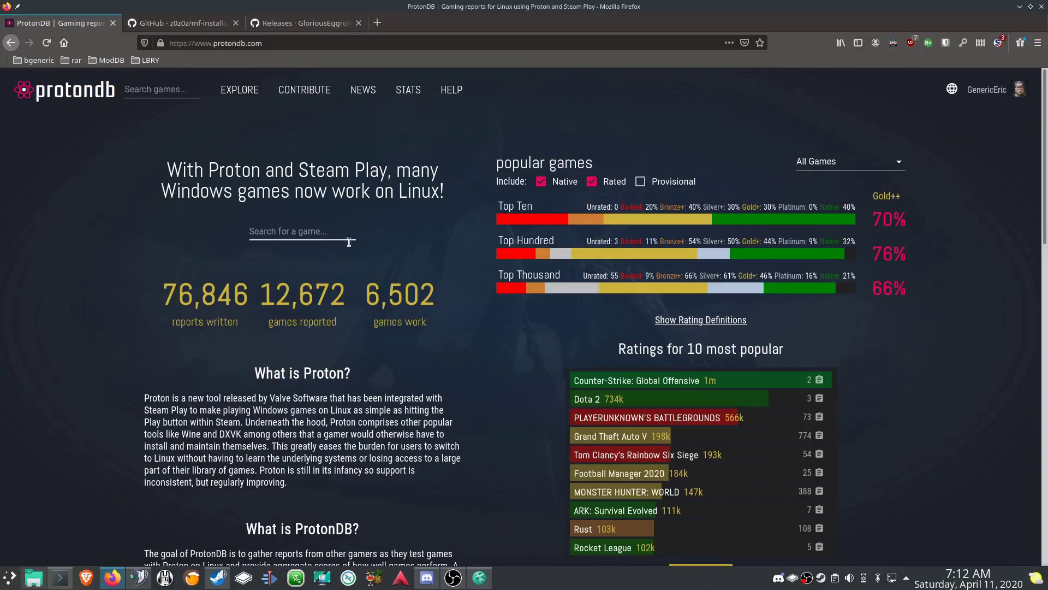
pyautogui.scroll(-4, 464, 278)
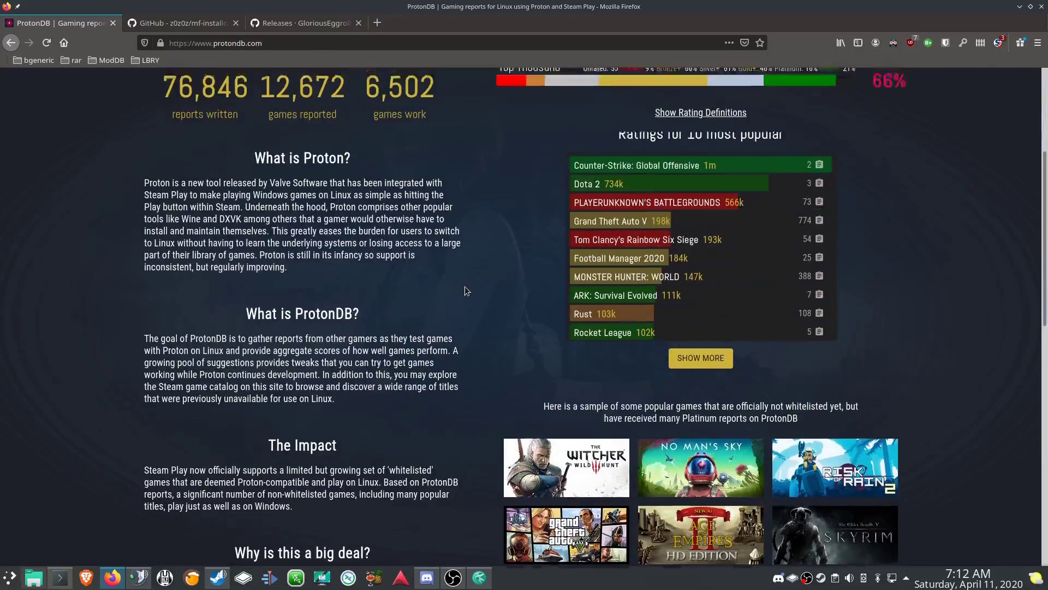
pyautogui.scroll(4, 464, 286)
# - Search ProtonDB for 'resident evil 3' and open the Silver-rated RESIDENT EVIL 3 result
pyautogui.click(176, 92)
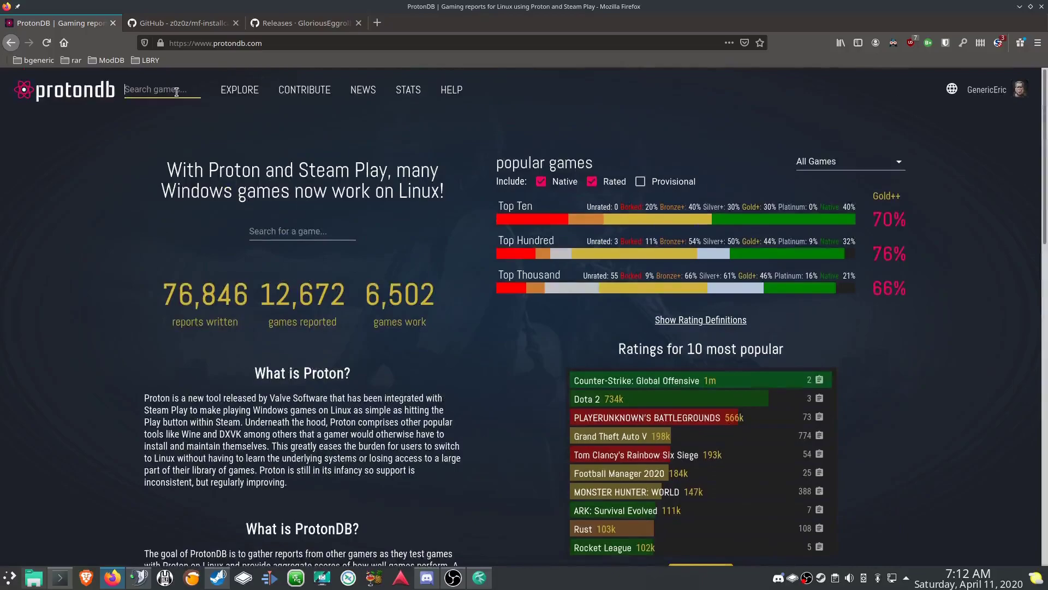
pyautogui.write('resident evil 3')
pyautogui.press('Return')
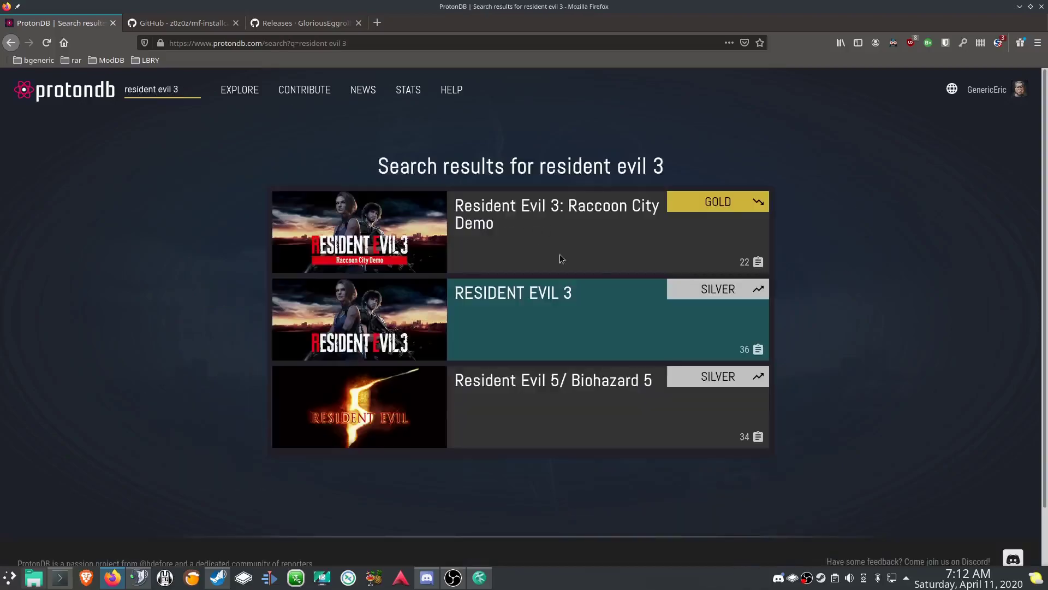
pyautogui.click(535, 298)
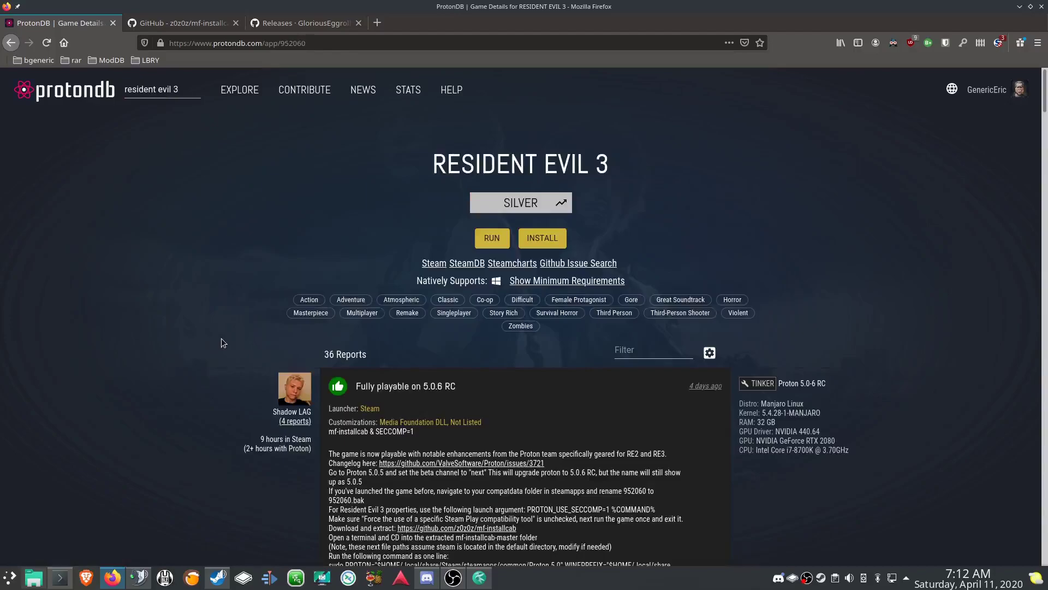
# - Scroll to the 'The game is now finishable!' report and highlight the DirectX12-to-DirectX11 note
pyautogui.scroll(-4, 221, 337)
pyautogui.scroll(-2, 234, 336)
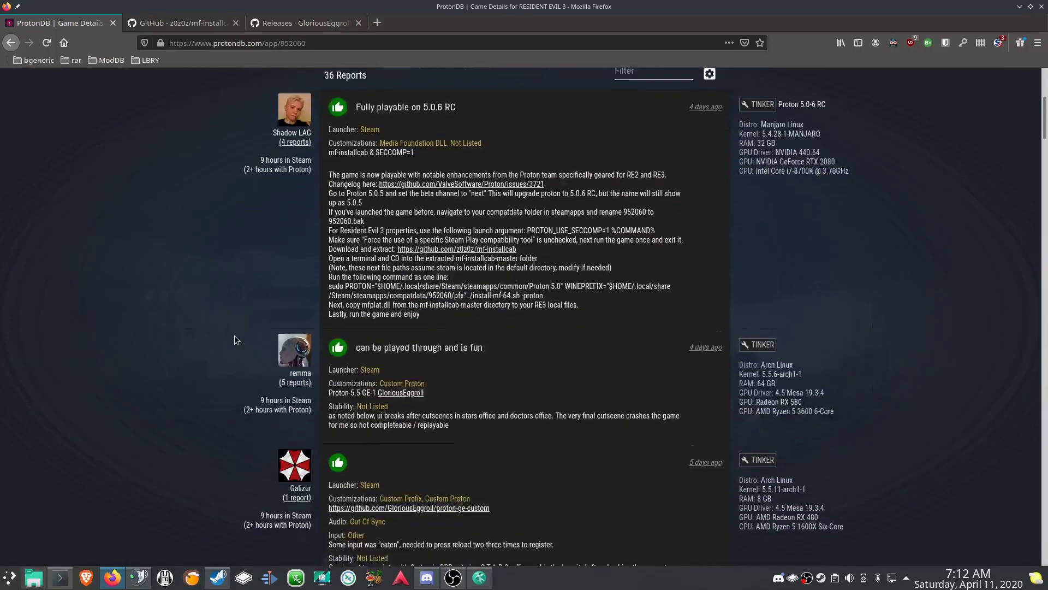
pyautogui.scroll(-1, 235, 337)
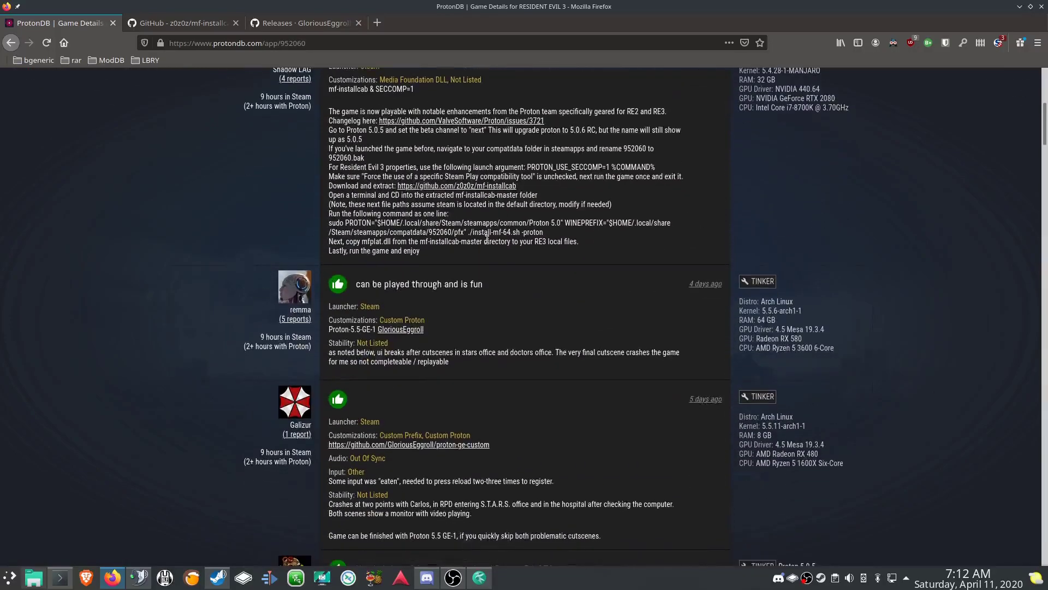
pyautogui.scroll(2, 214, 218)
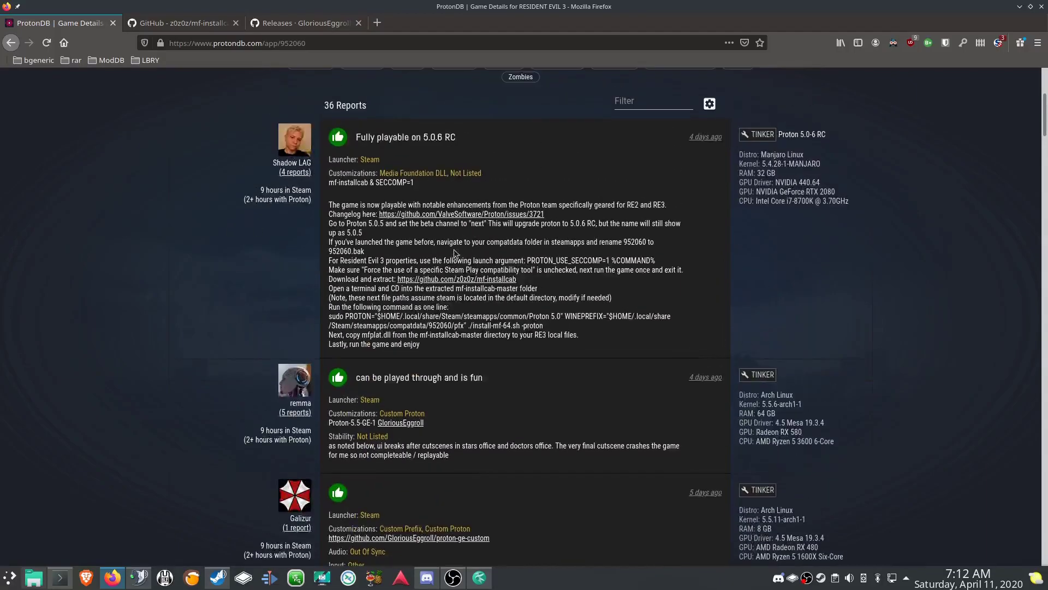
pyautogui.scroll(-3, 377, 314)
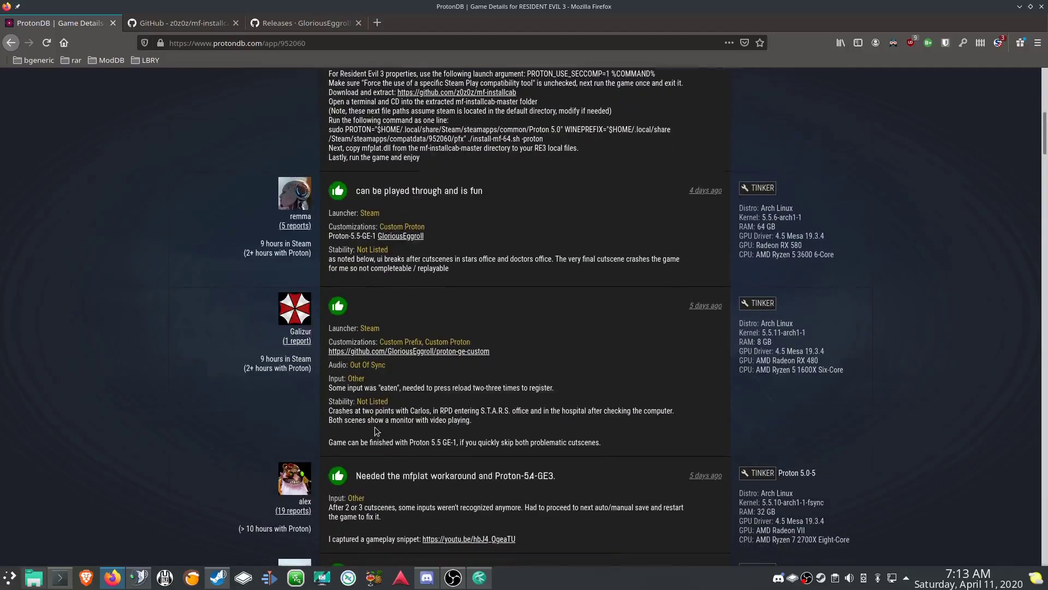
pyautogui.scroll(-3, 221, 379)
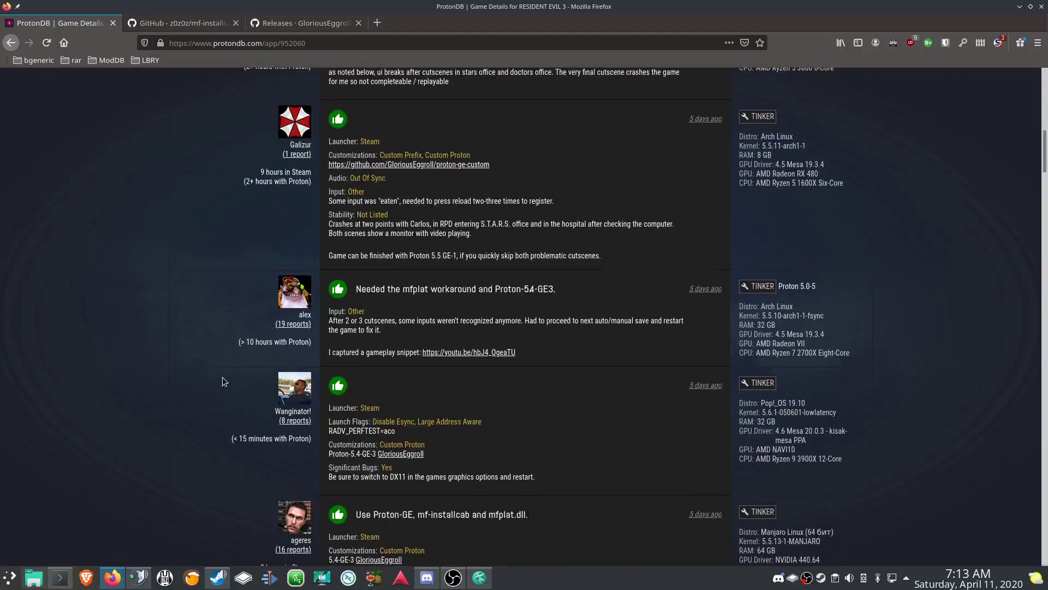
pyautogui.scroll(-3, 224, 374)
pyautogui.scroll(-3, 235, 375)
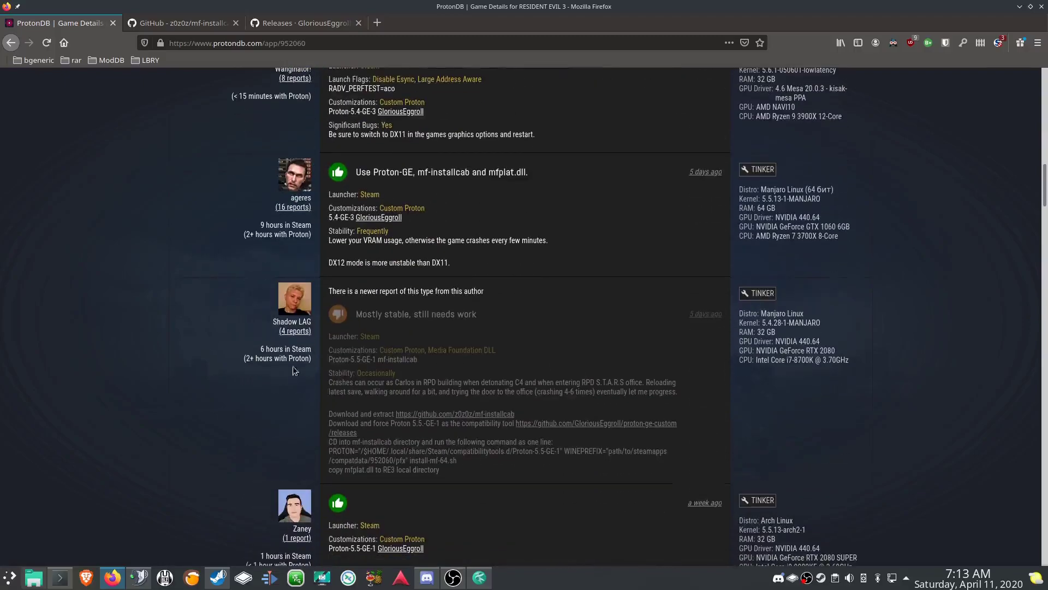
pyautogui.scroll(-3, 377, 352)
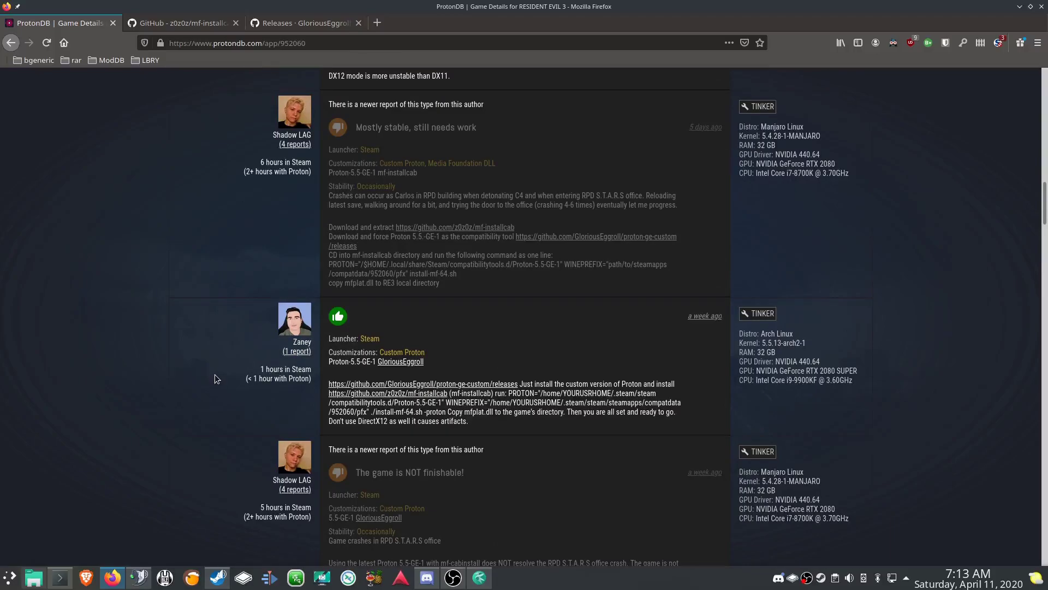
pyautogui.scroll(-3, 222, 366)
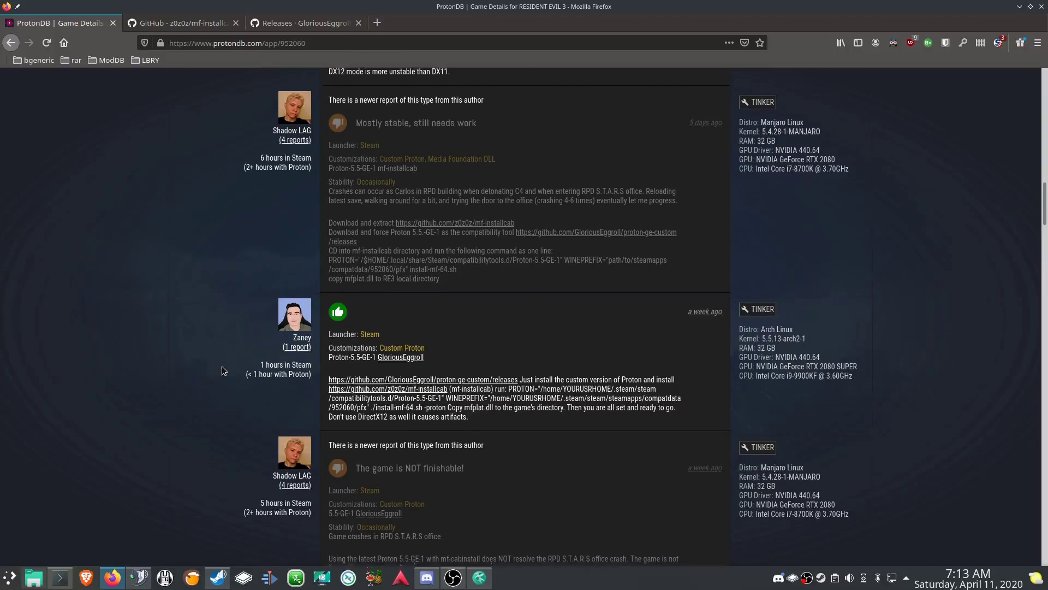
pyautogui.scroll(-3, 221, 373)
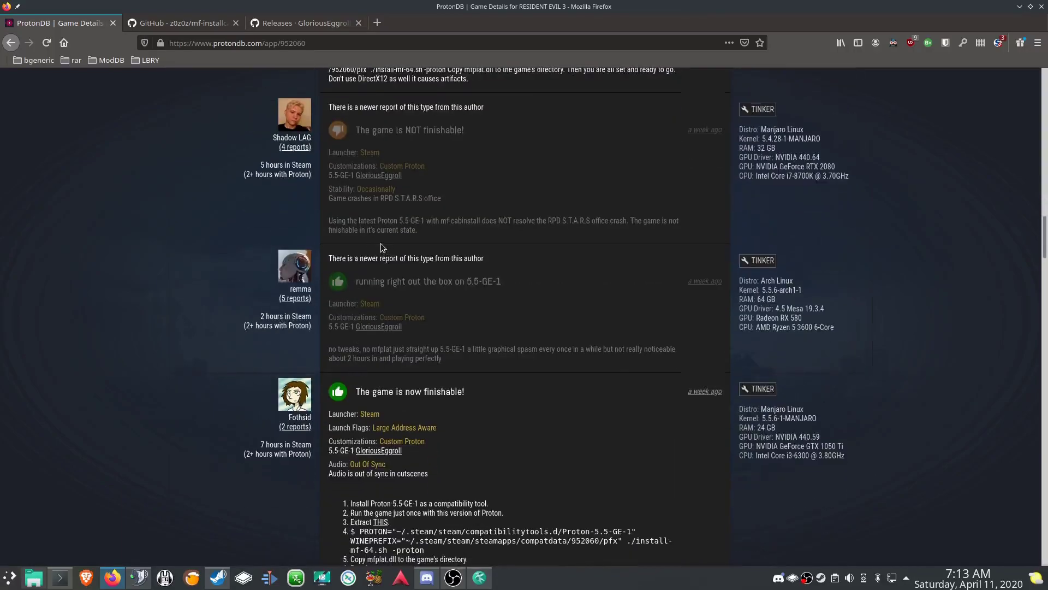
pyautogui.scroll(-2, 252, 284)
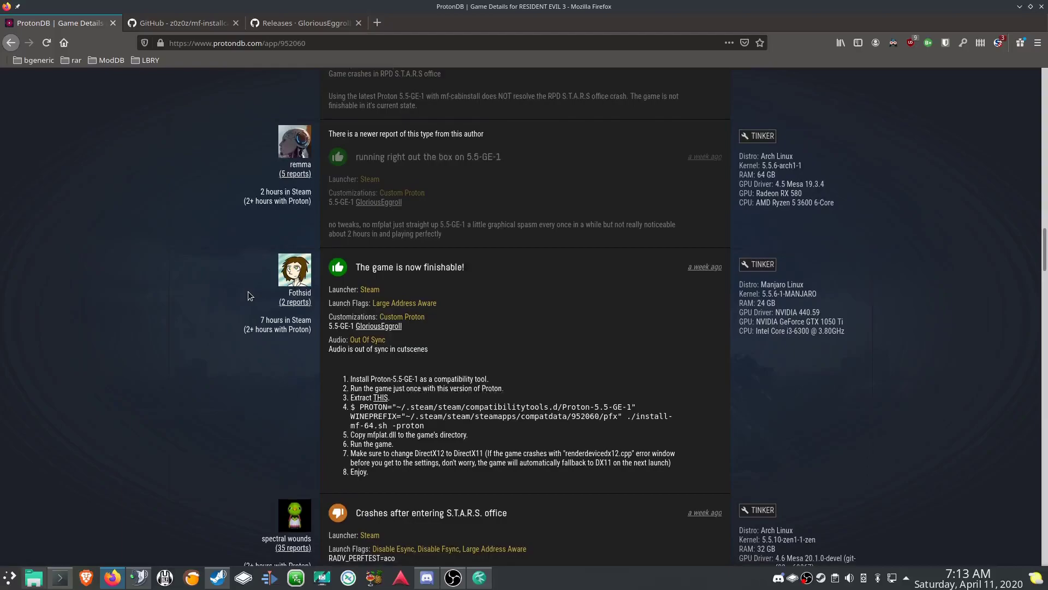
pyautogui.scroll(-2, 249, 292)
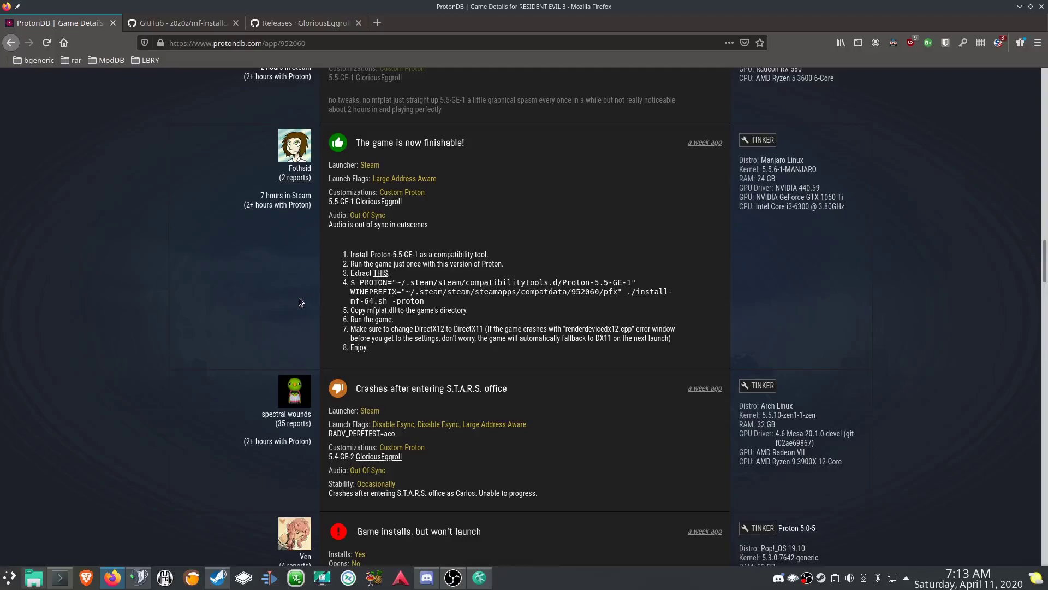
pyautogui.scroll(-3, 261, 308)
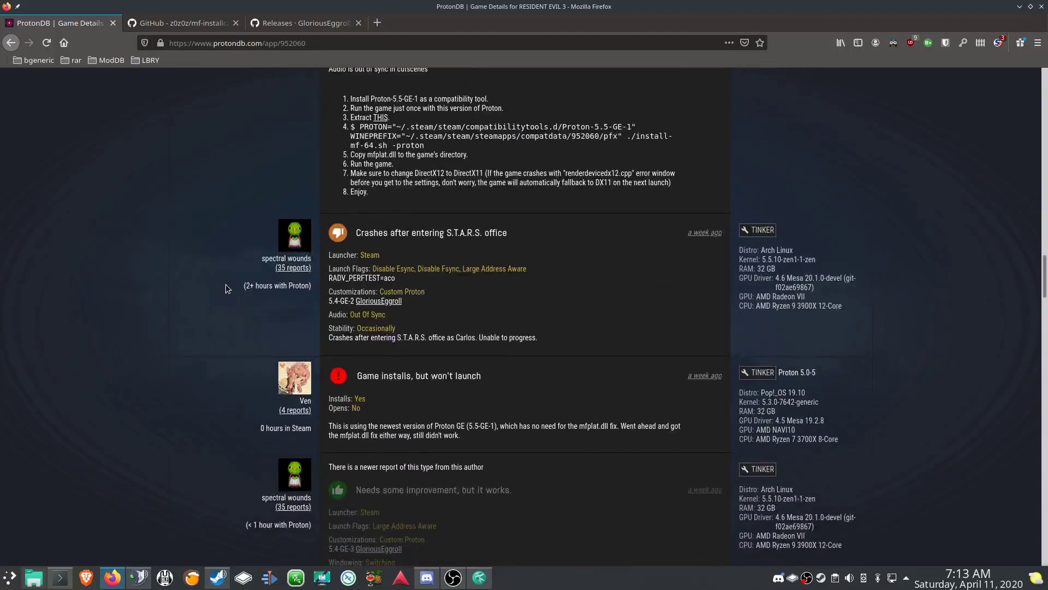
pyautogui.scroll(2, 427, 224)
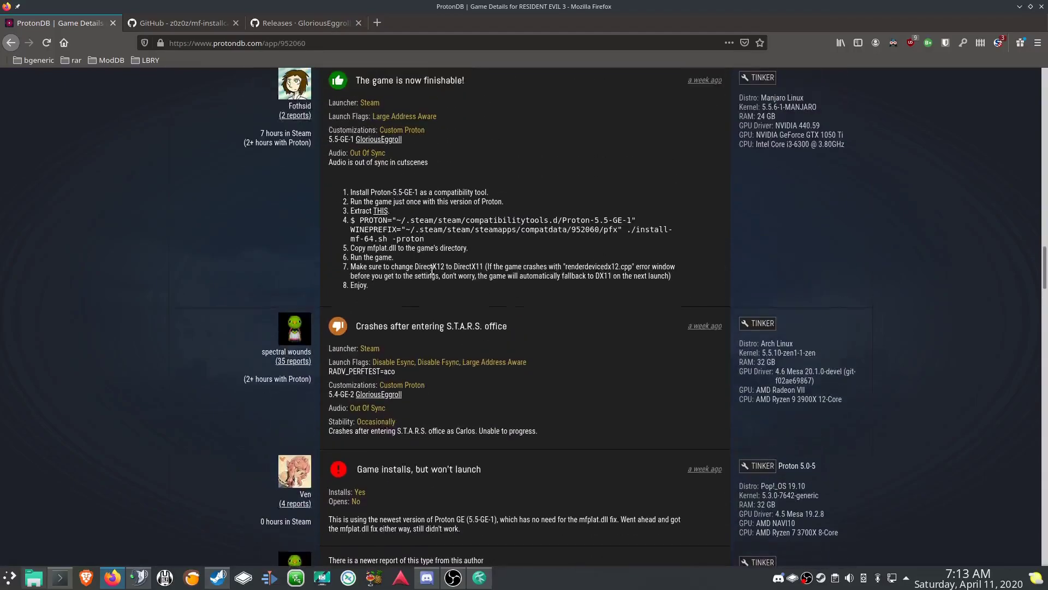
pyautogui.moveTo(368, 267); pyautogui.dragTo(480, 268)
# - Launch RESIDENT EVIL 3 from the Steam library and get past the autosave notice
pyautogui.click(506, 283)
pyautogui.click(218, 578)
pyautogui.click(699, 185)
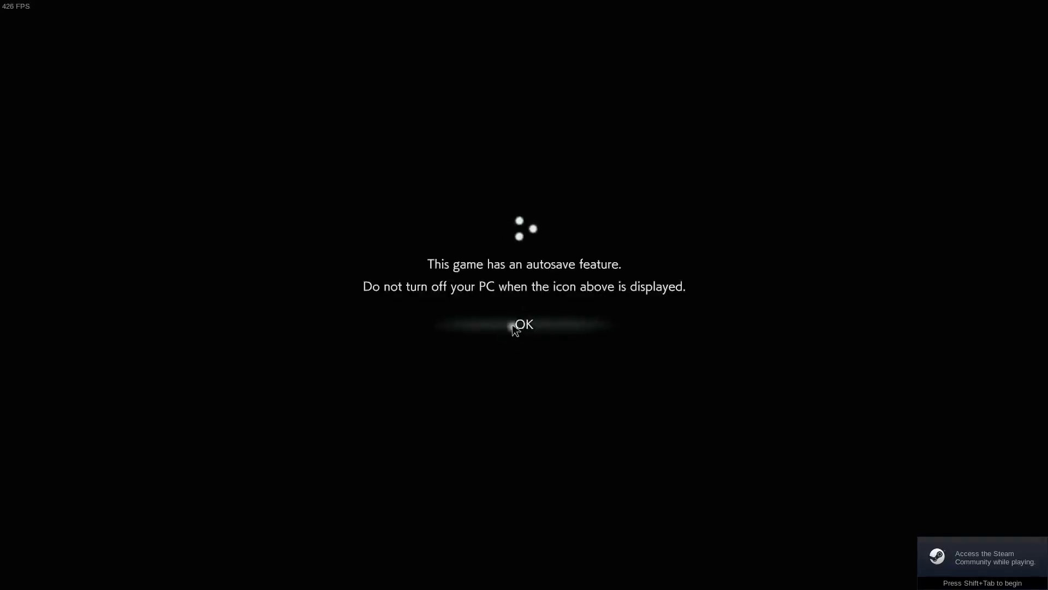
pyautogui.click(514, 325)
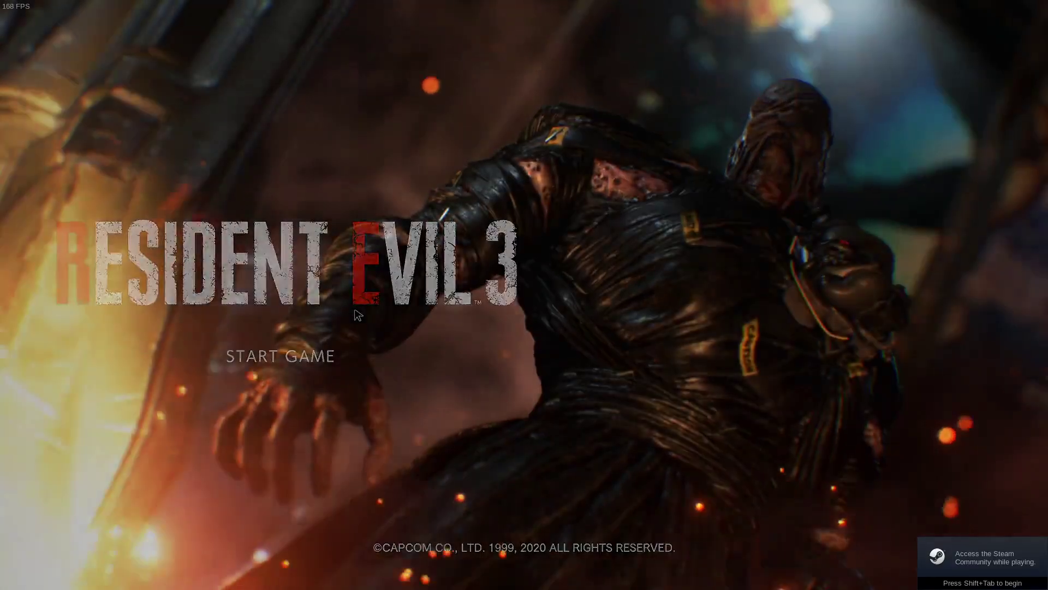
# - From the title screen, open Options > Graphics to verify the Graphics API is DirectX 11
pyautogui.click(309, 352)
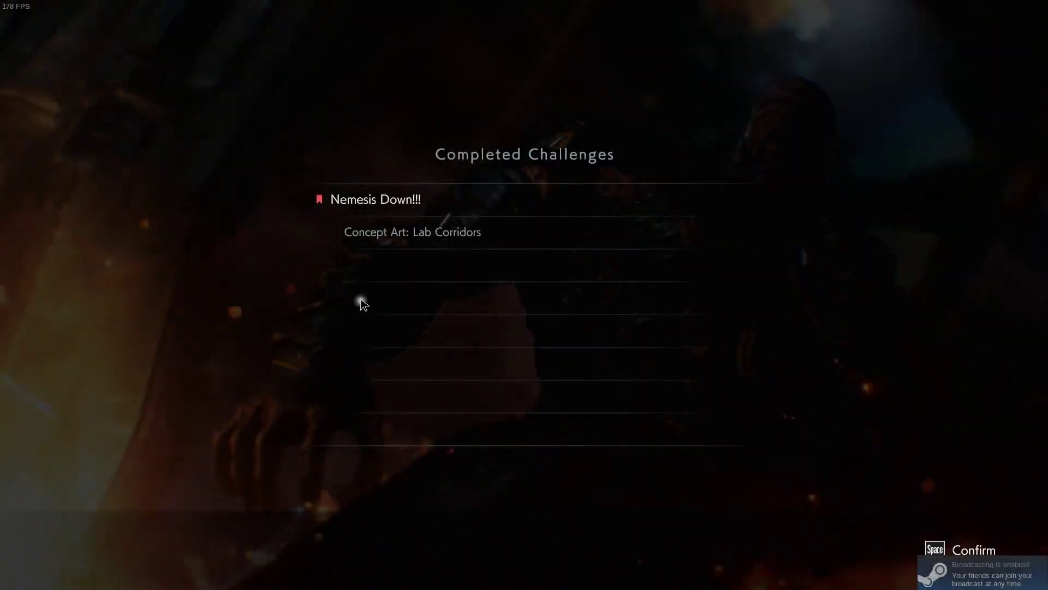
pyautogui.click(364, 304)
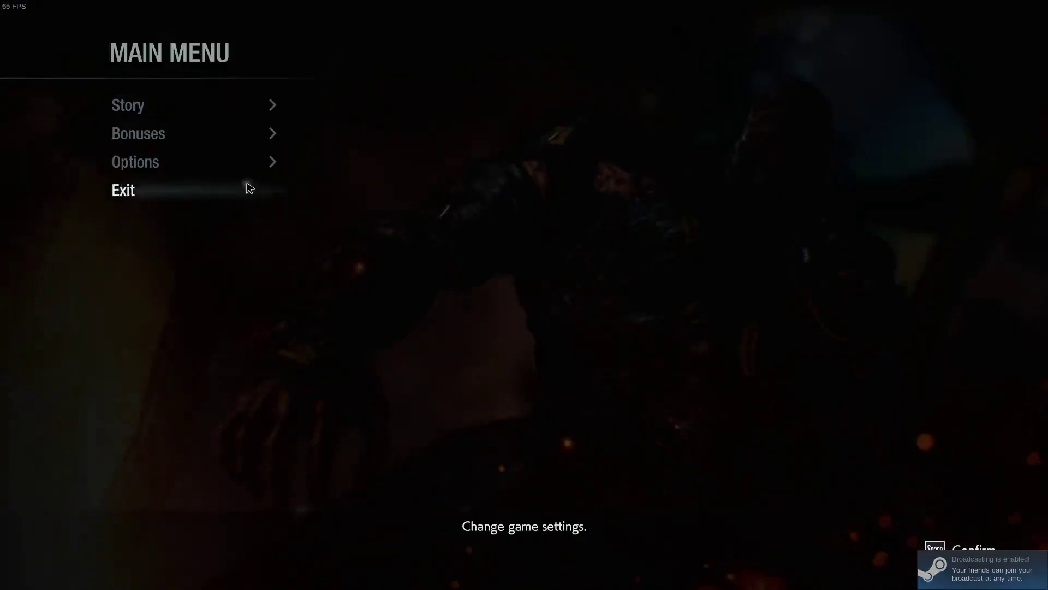
pyautogui.click(199, 165)
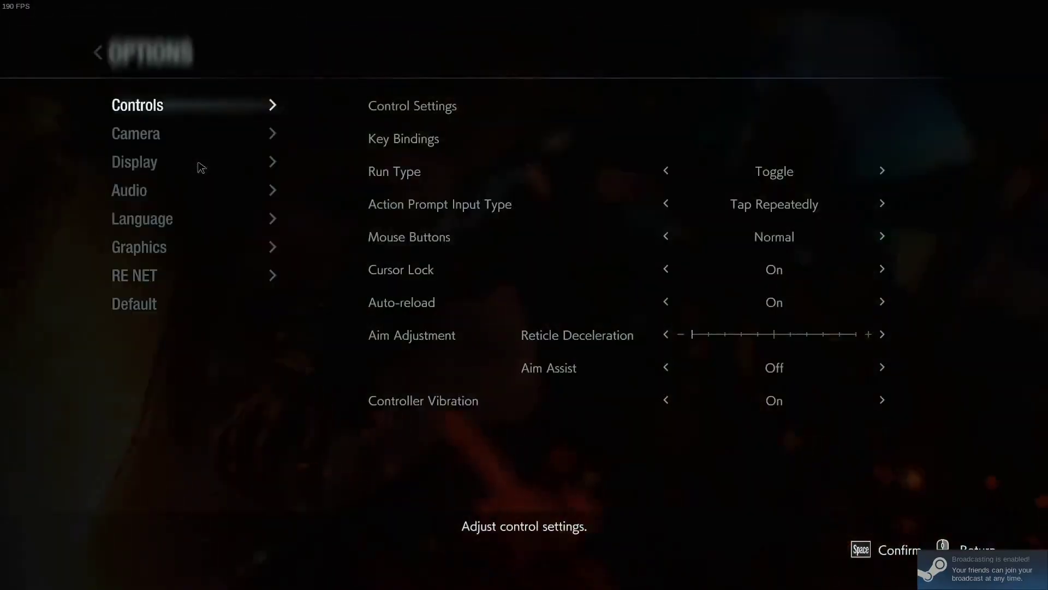
pyautogui.click(143, 247)
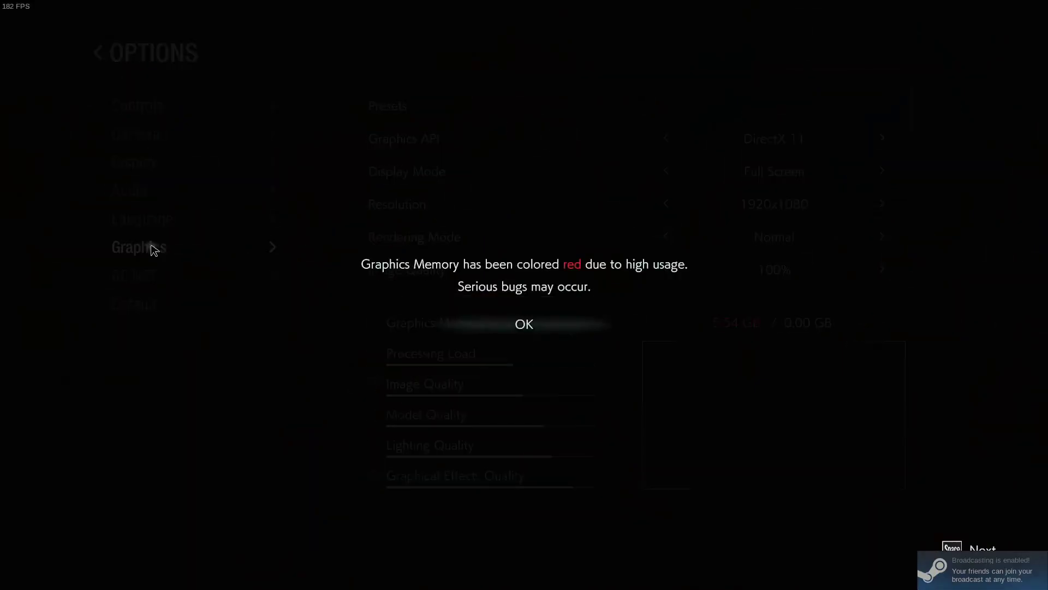
pyautogui.click(505, 326)
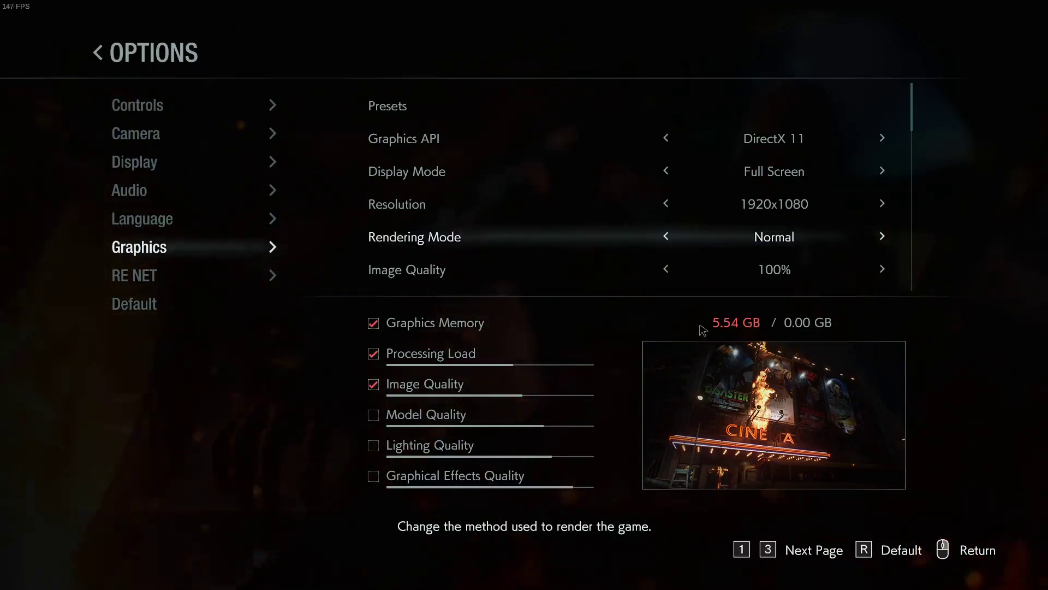
# - Back out to the main menu and exit the game, confirming with Yes
pyautogui.rightClick(504, 314)
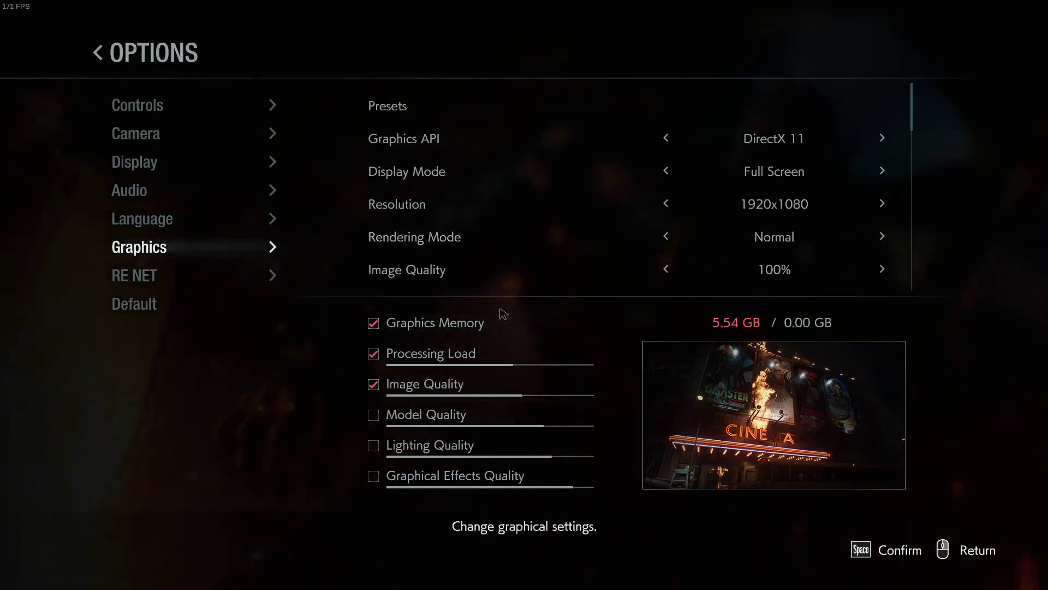
pyautogui.rightClick(503, 314)
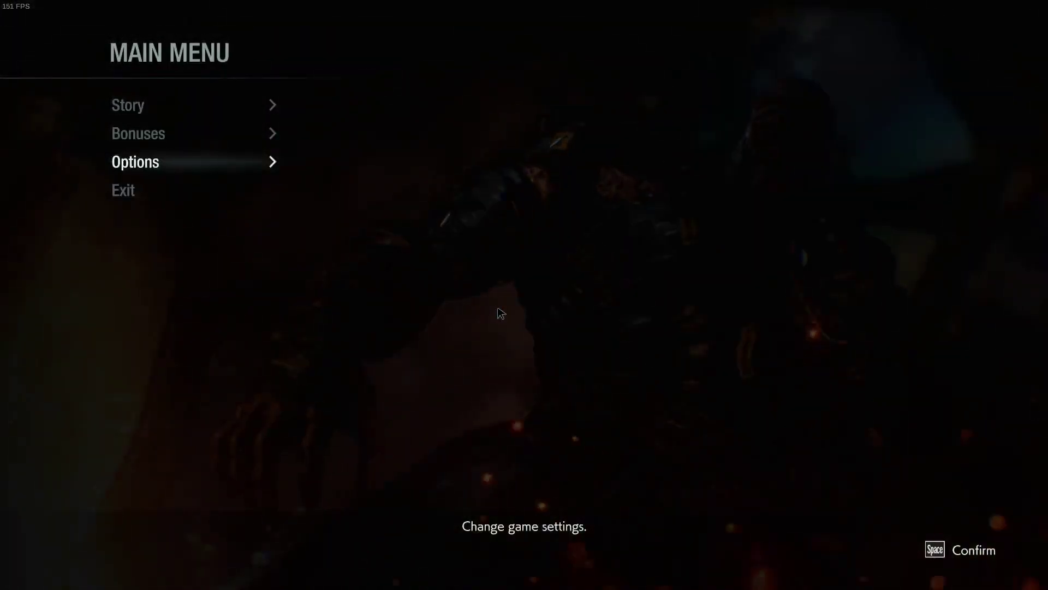
pyautogui.click(202, 197)
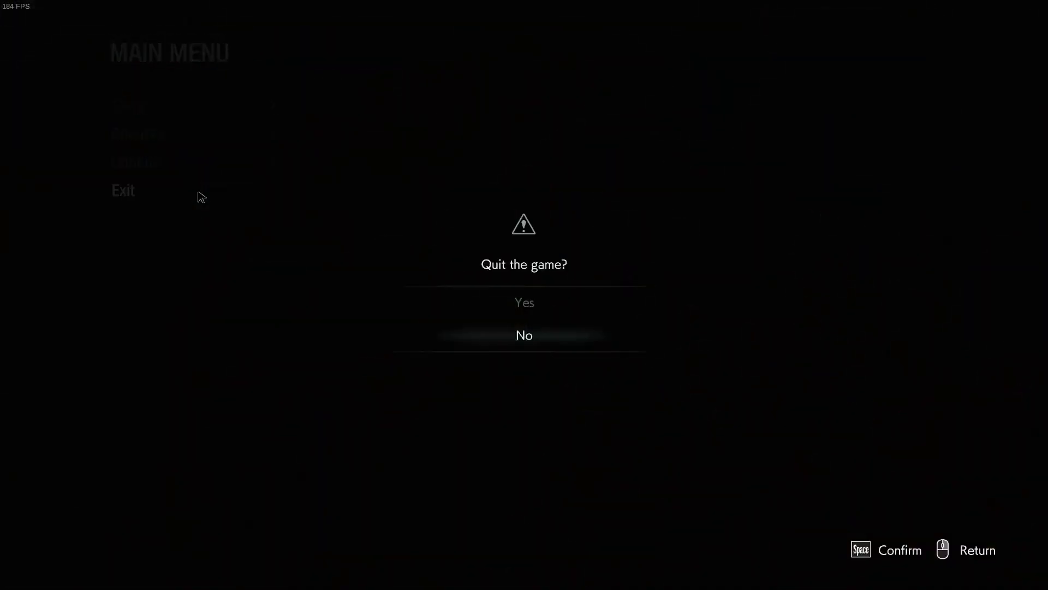
pyautogui.click(498, 299)
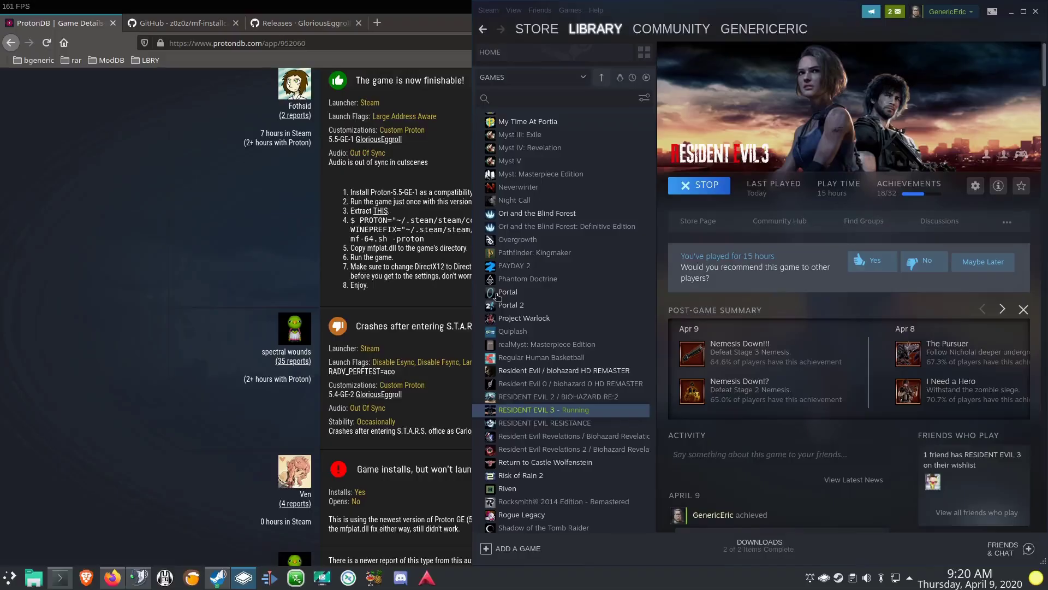